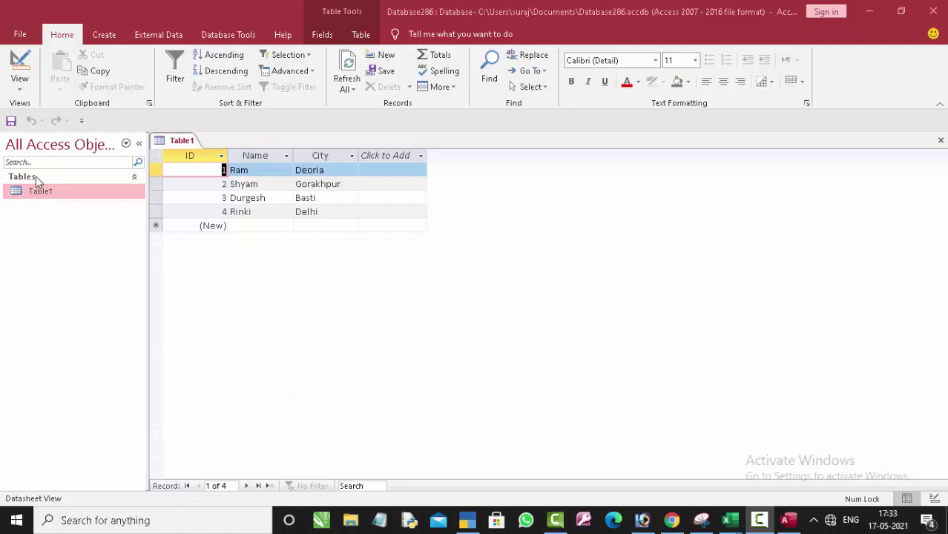
# Step: Inspect Table1's Shyam record and its field design, then return Table1 to Datasheet View
pyautogui.click(261, 183)
pyautogui.click(260, 183)
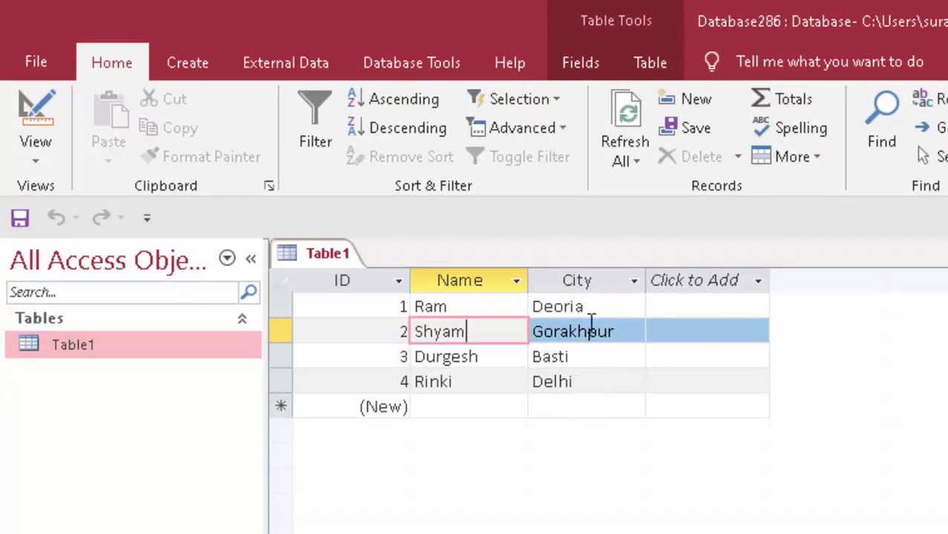
pyautogui.rightClick(210, 364)
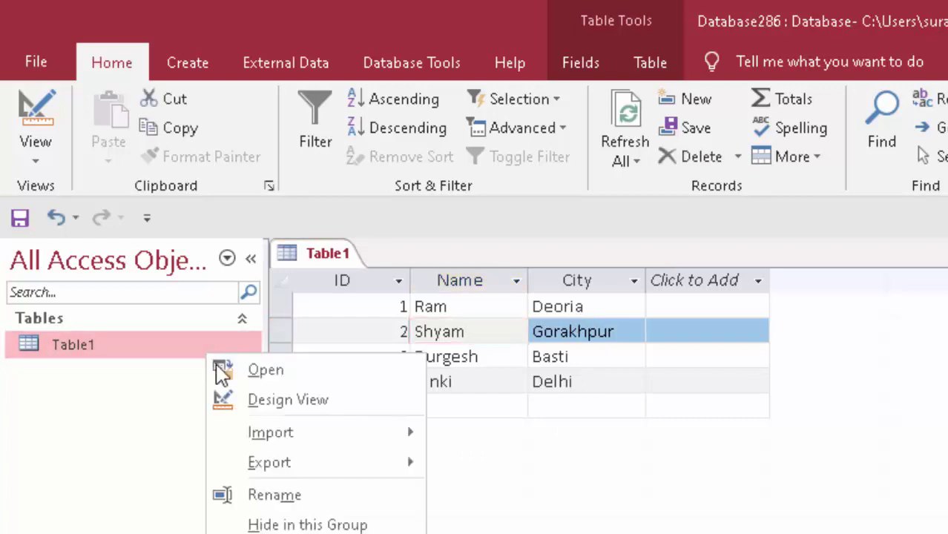
pyautogui.click(250, 399)
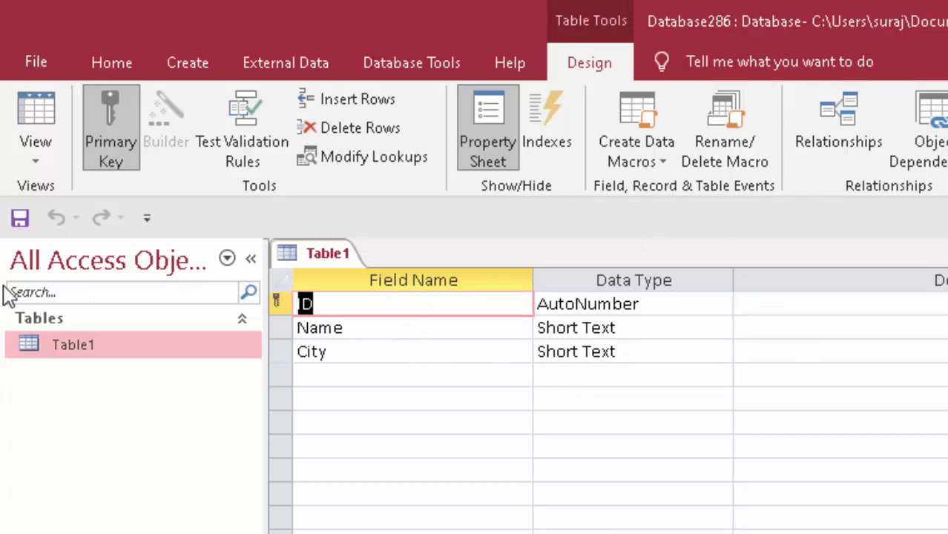
pyautogui.doubleClick(72, 345)
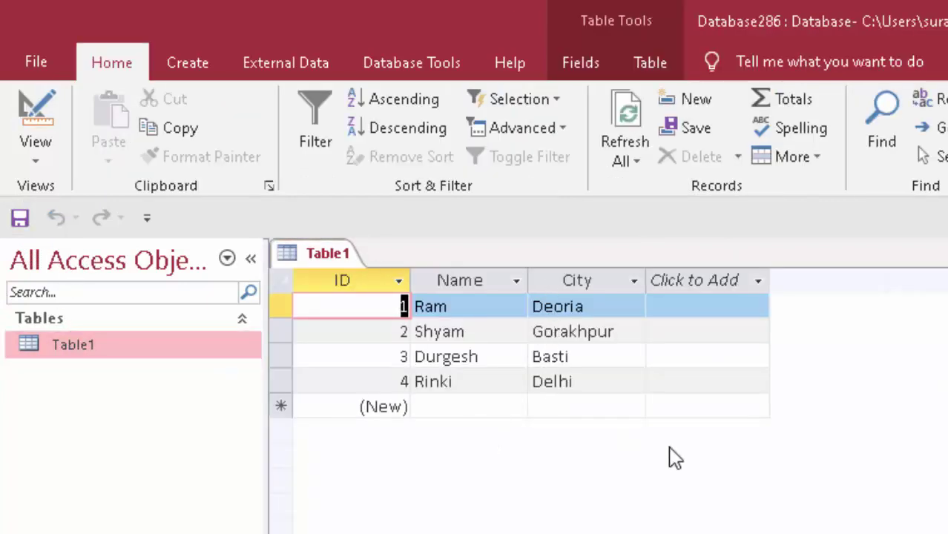
# Step: Close Table1, create a new blank table and save it as Table2 in Design View
pyautogui.rightClick(332, 261)
pyautogui.click(366, 303)
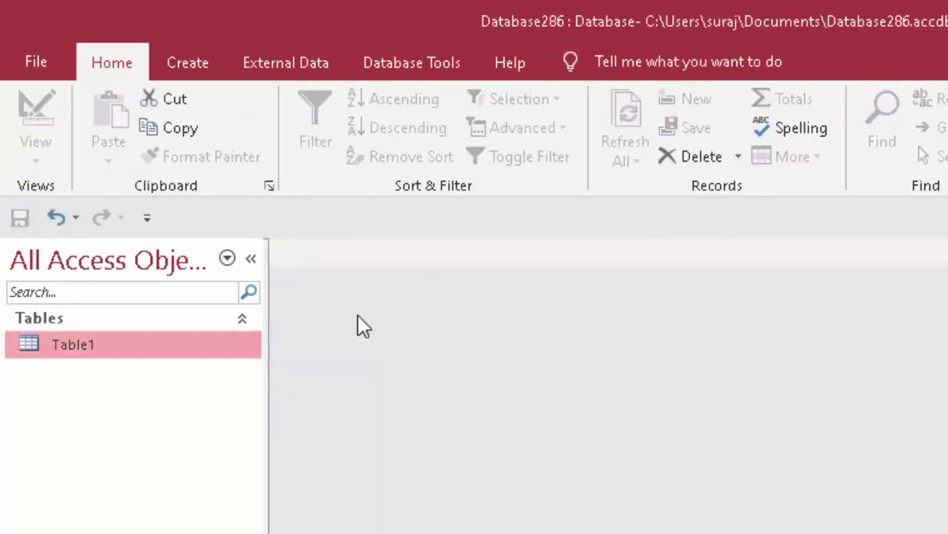
pyautogui.click(189, 67)
pyautogui.click(152, 108)
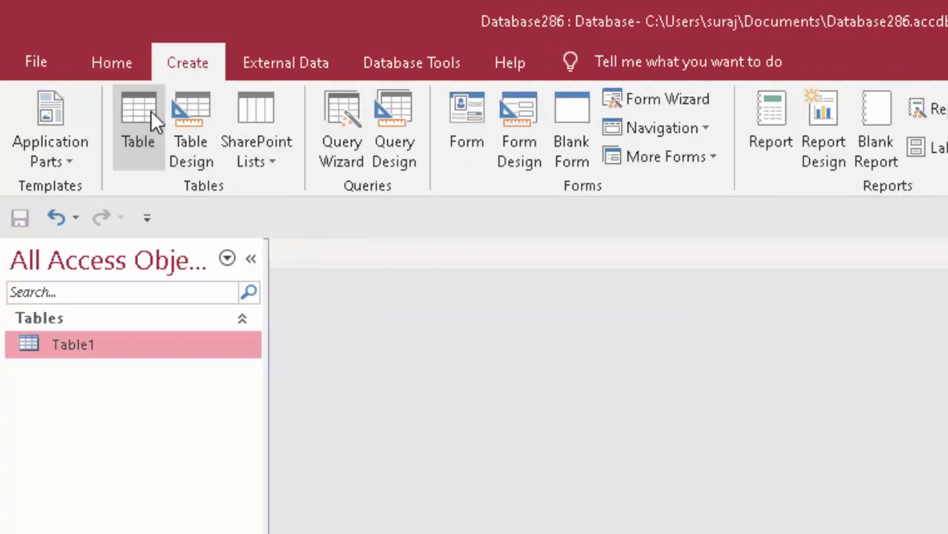
pyautogui.click(22, 130)
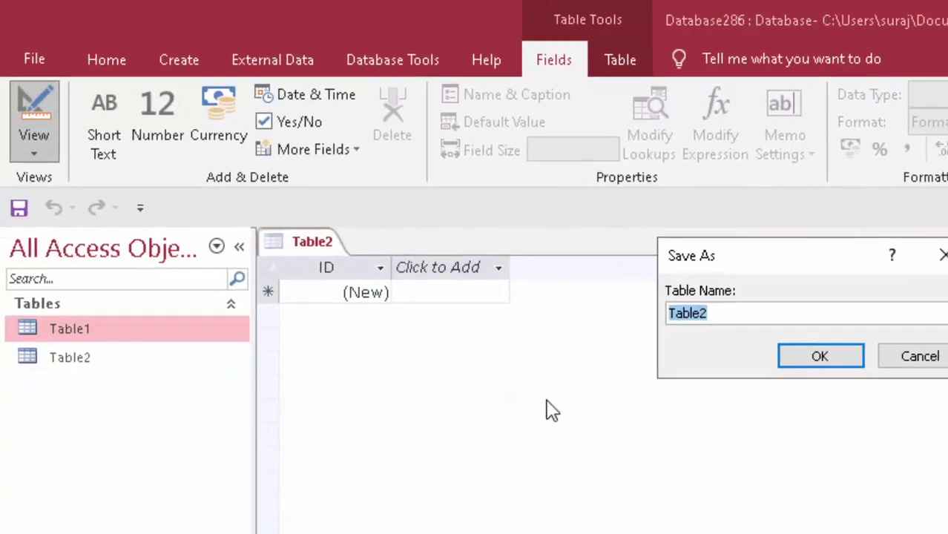
pyautogui.click(812, 352)
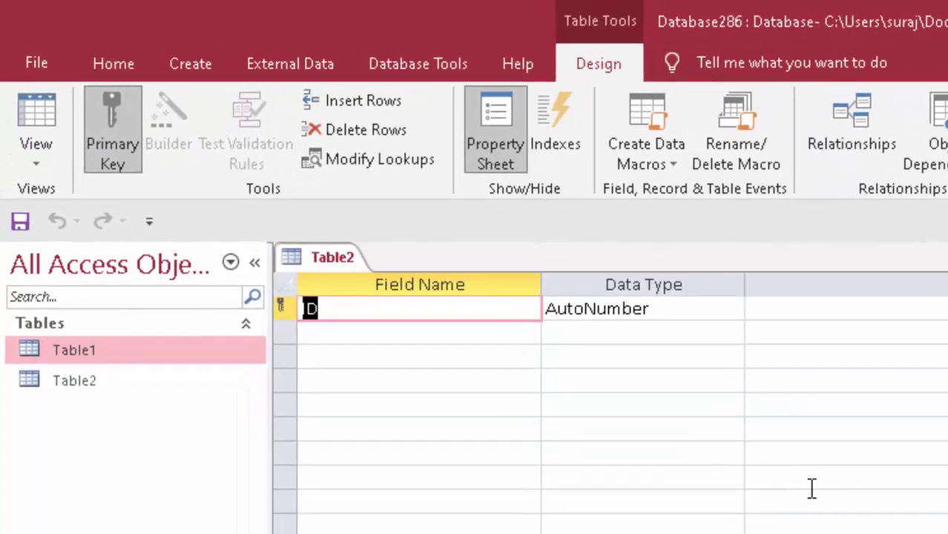
# Step: Define fields Reg as Number, and Distric and Country as Short Text
pyautogui.press('Delete')
pyautogui.write('Reg')
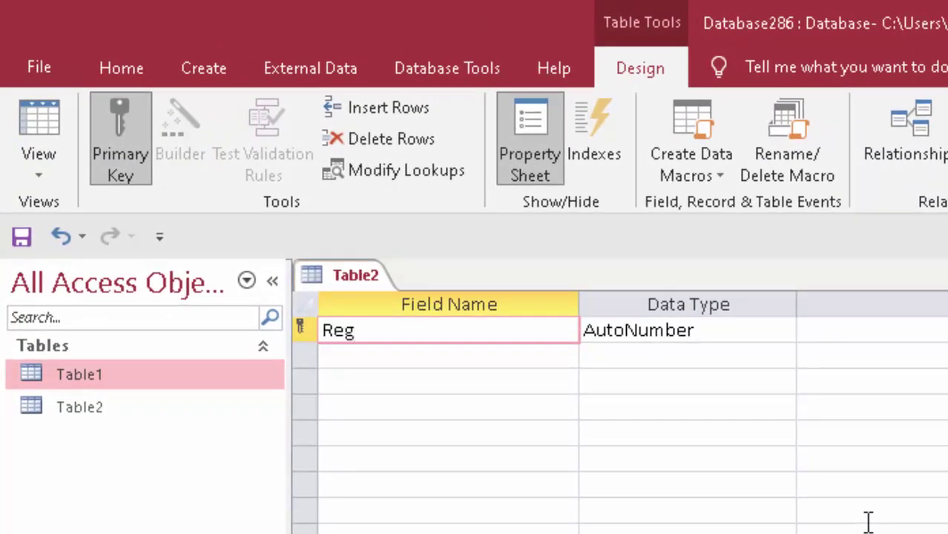
pyautogui.press('Tab')
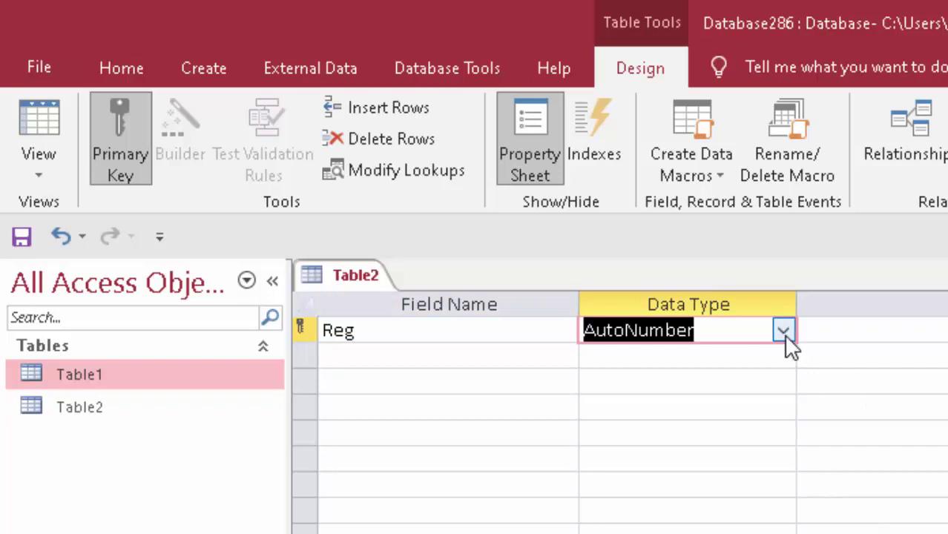
pyautogui.click(783, 331)
pyautogui.click(715, 408)
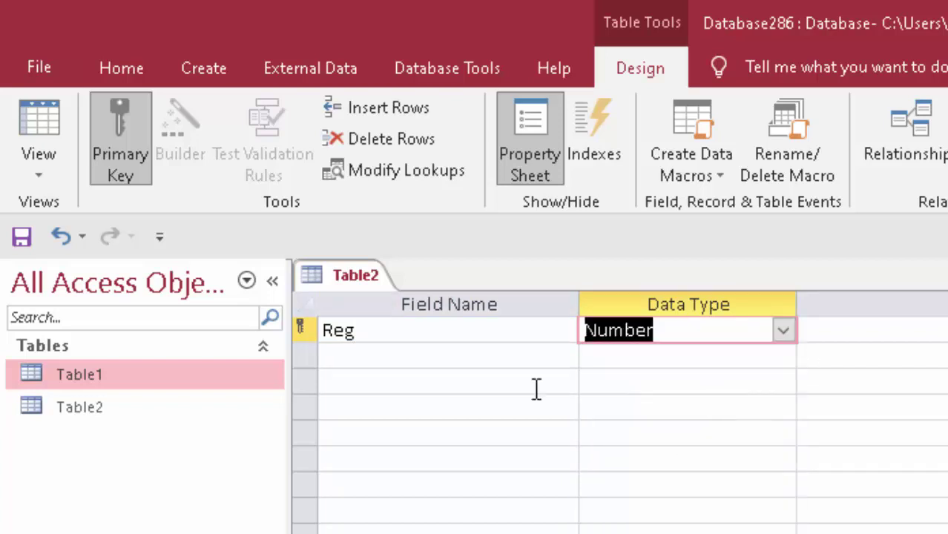
pyautogui.click(462, 359)
pyautogui.write('Distric')
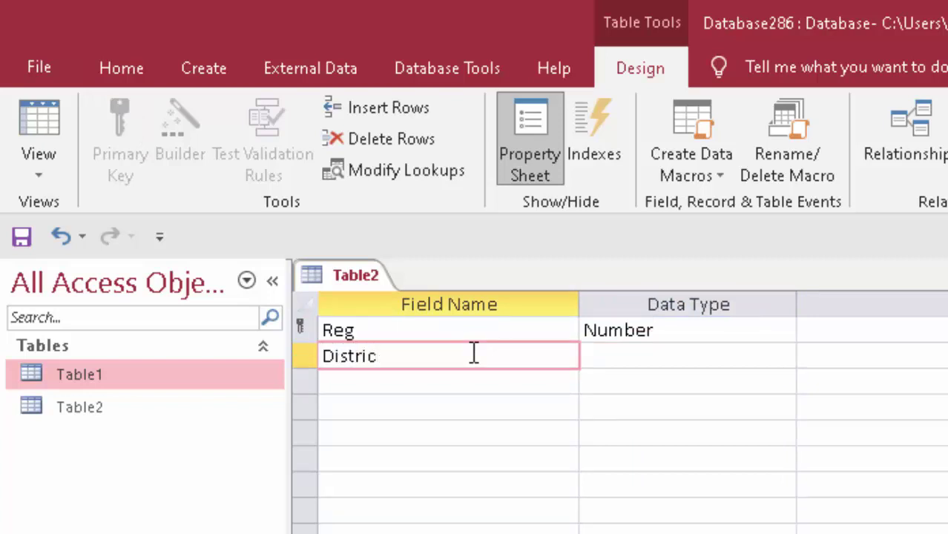
pyautogui.click(671, 356)
pyautogui.click(387, 392)
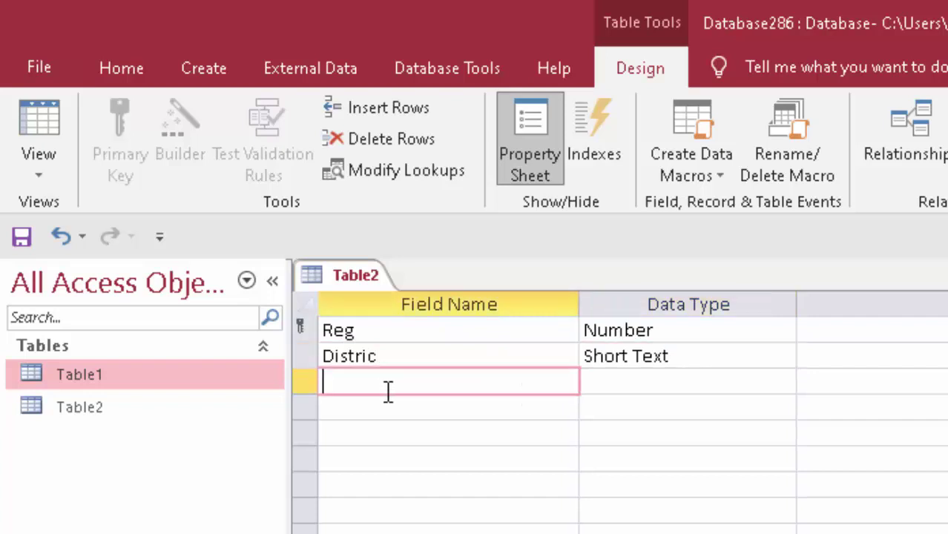
pyautogui.write('Country')
pyautogui.click(638, 381)
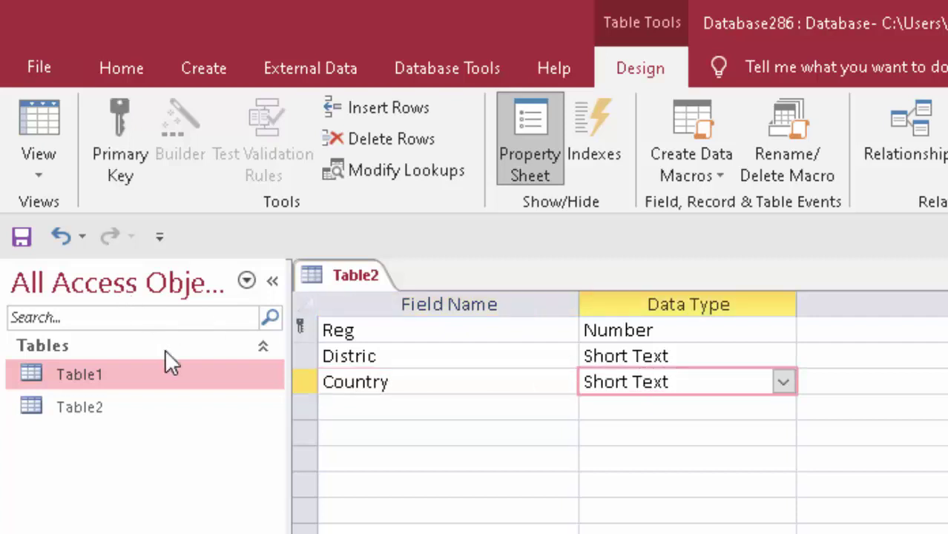
# Step: Reopen Table2's design, switch it to Datasheet View and save the design changes
pyautogui.doubleClick(169, 370)
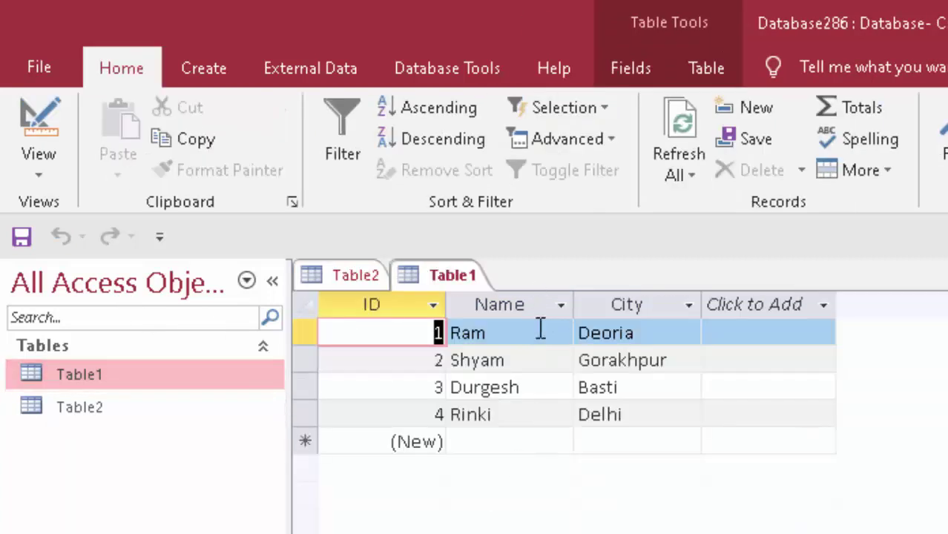
pyautogui.click(141, 401)
pyautogui.rightClick(142, 400)
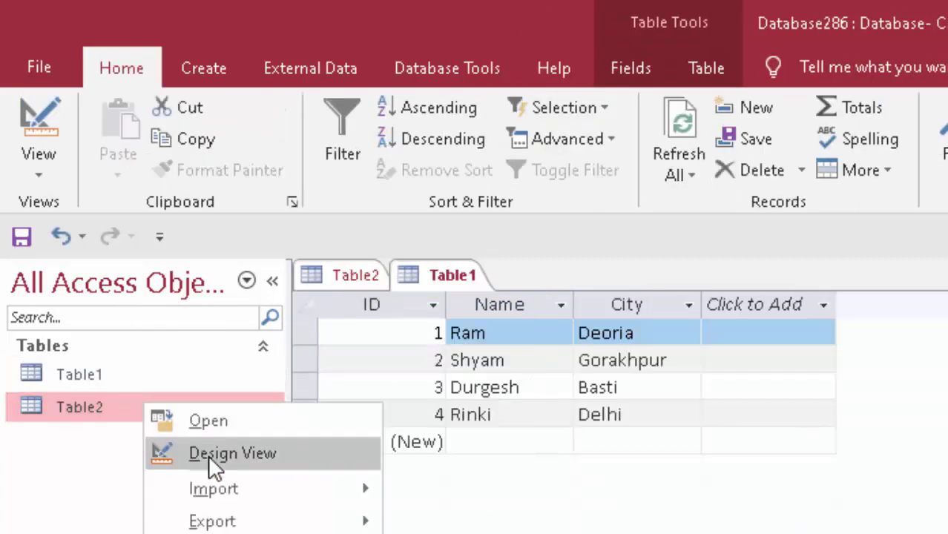
pyautogui.click(208, 455)
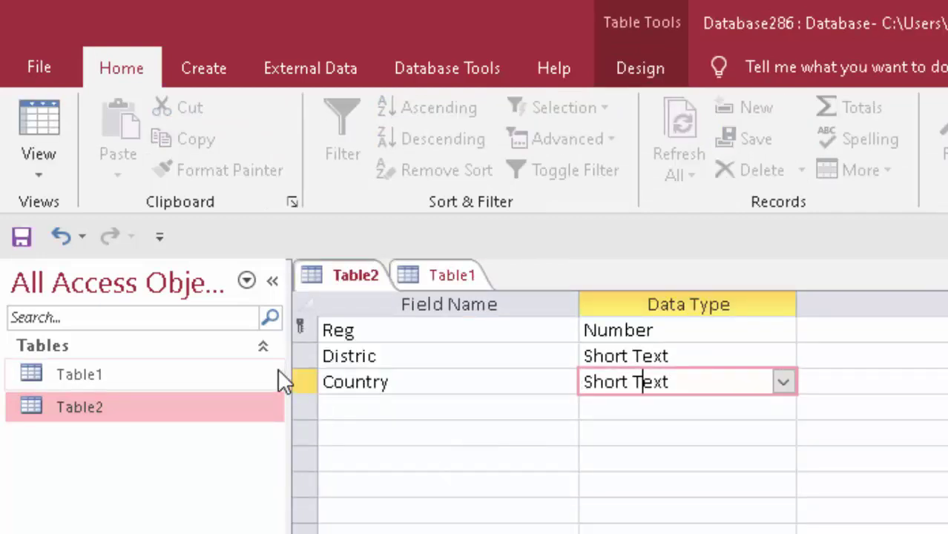
pyautogui.click(33, 124)
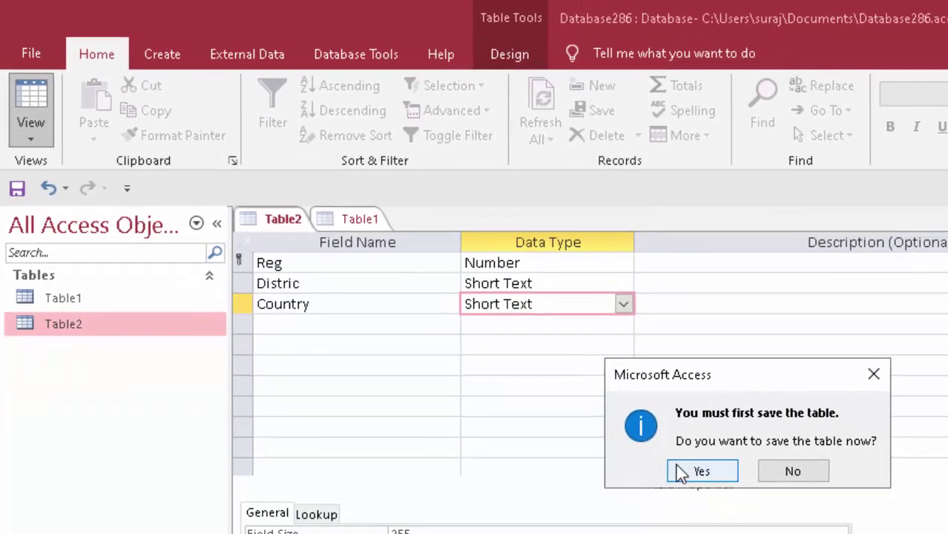
pyautogui.click(794, 528)
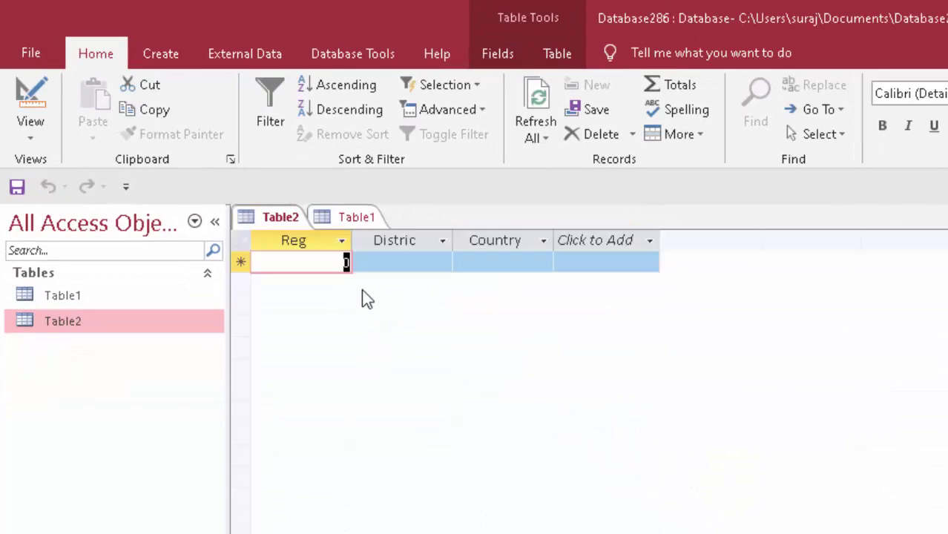
# Step: Enter records 1001 Deoria India and 1002 Gorakhpur India in Table2
pyautogui.write('1')
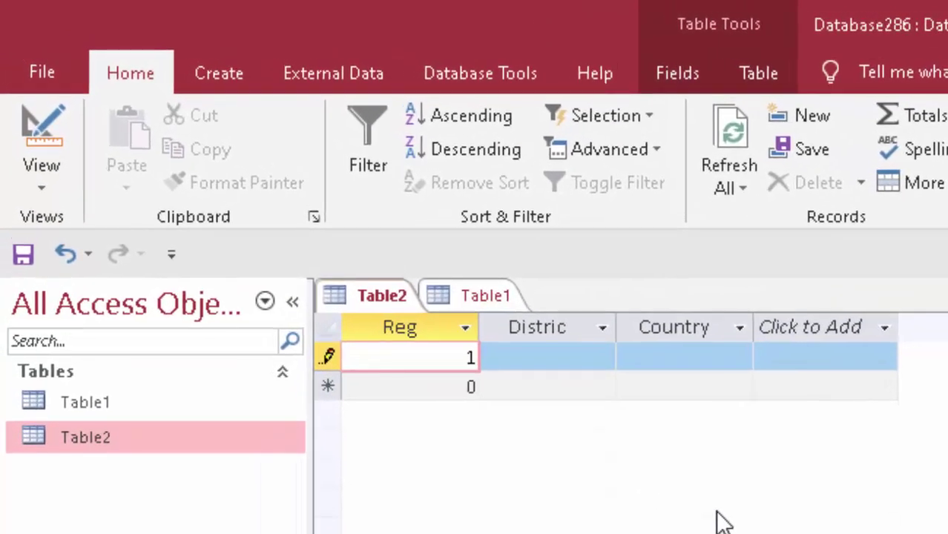
pyautogui.write('001')
pyautogui.press('Tab')
pyautogui.write('Deori')
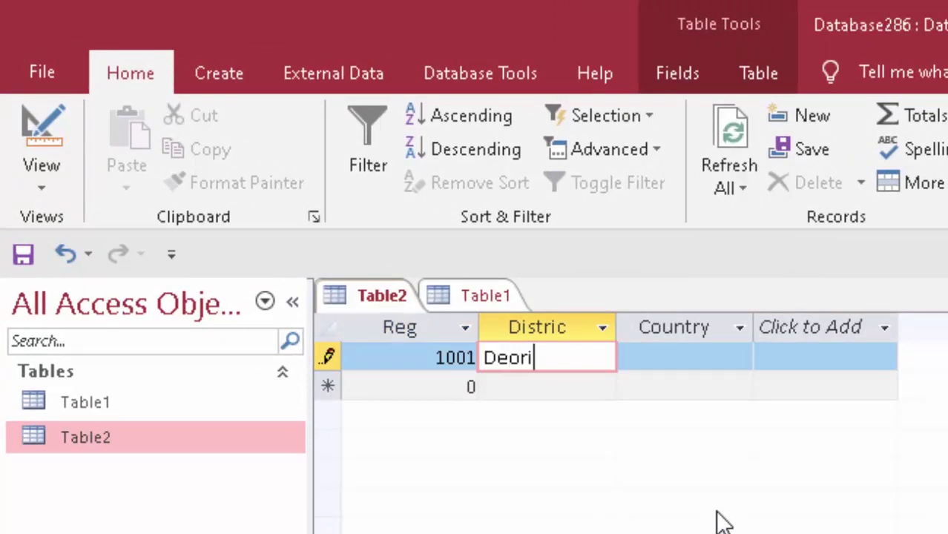
pyautogui.write('a')
pyautogui.press('Tab')
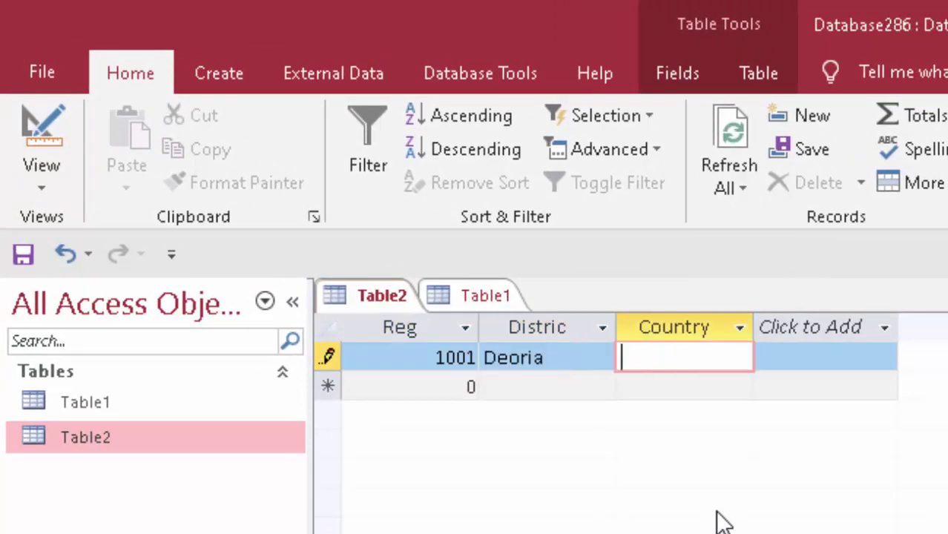
pyautogui.write('Indi')
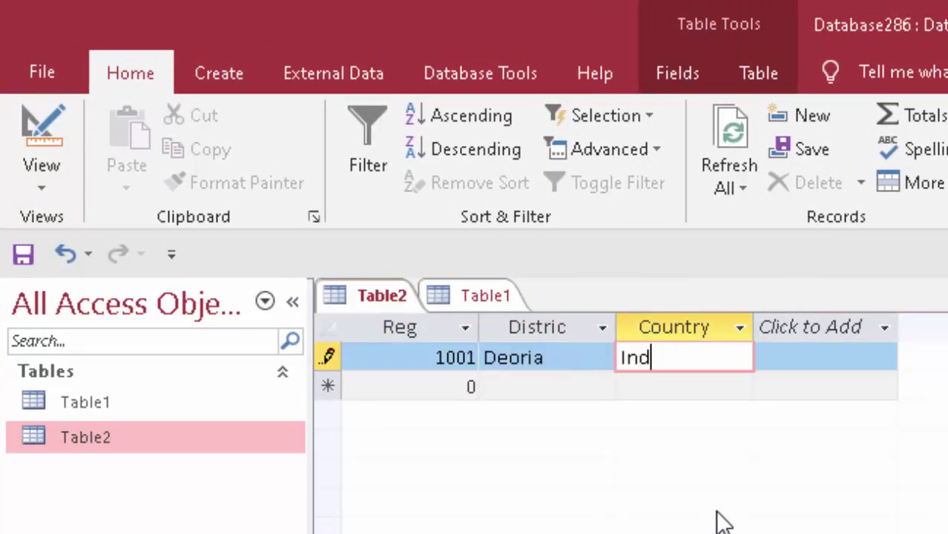
pyautogui.write('a')
pyautogui.press('Tab')
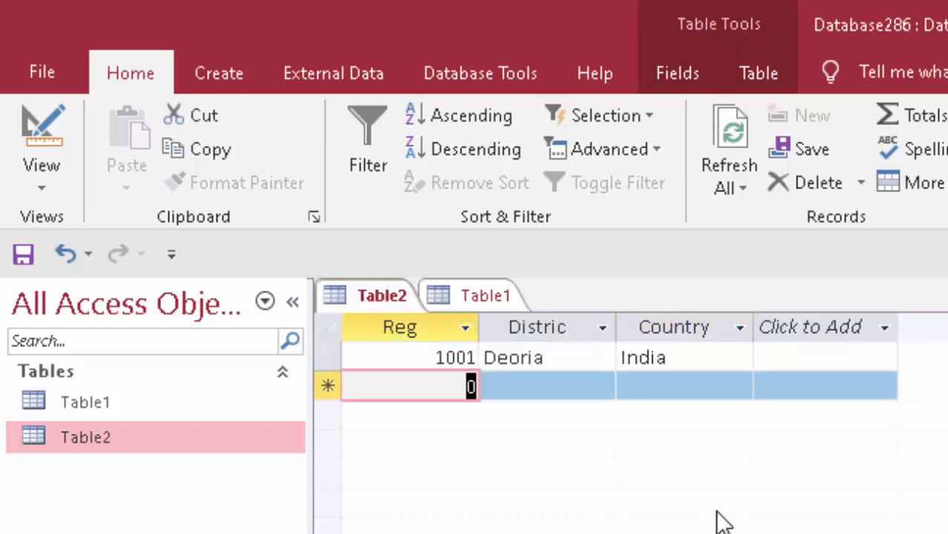
pyautogui.write('1002')
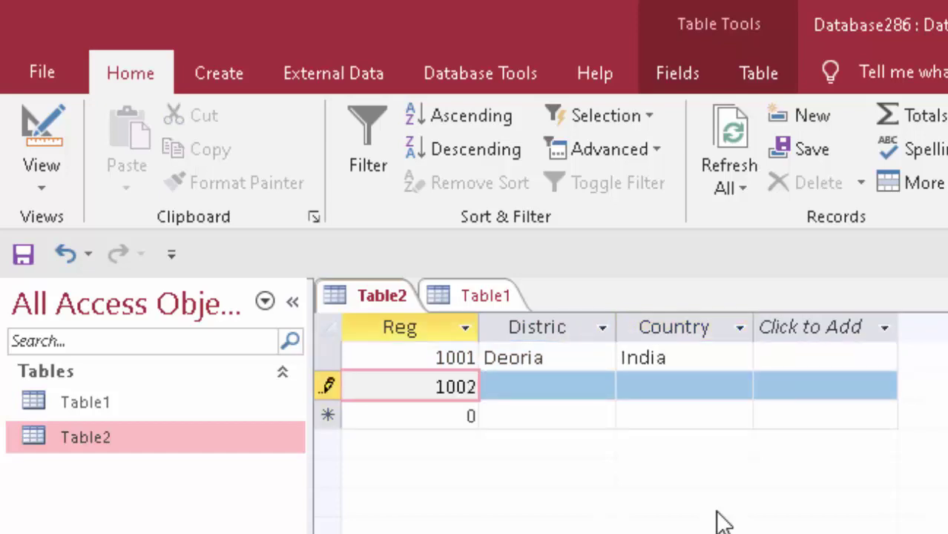
pyautogui.press('Tab')
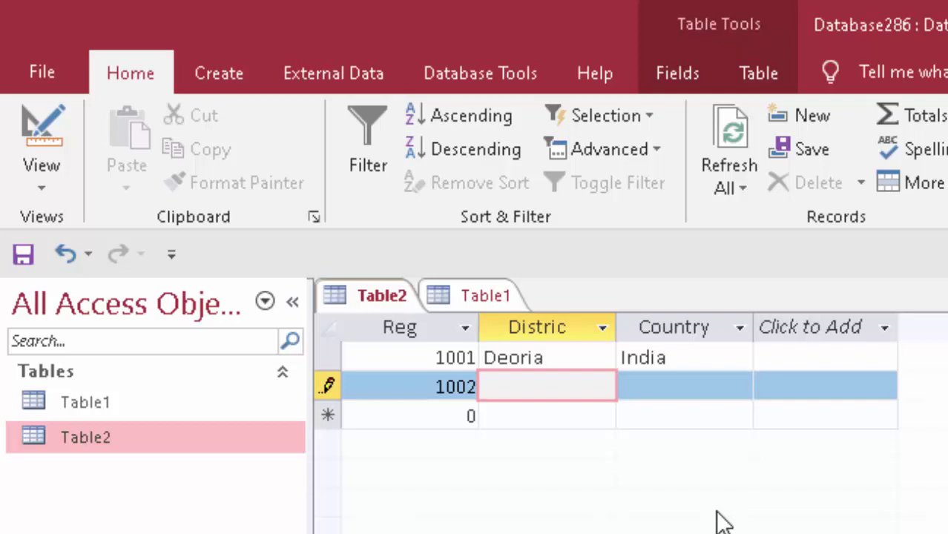
pyautogui.write('Gora')
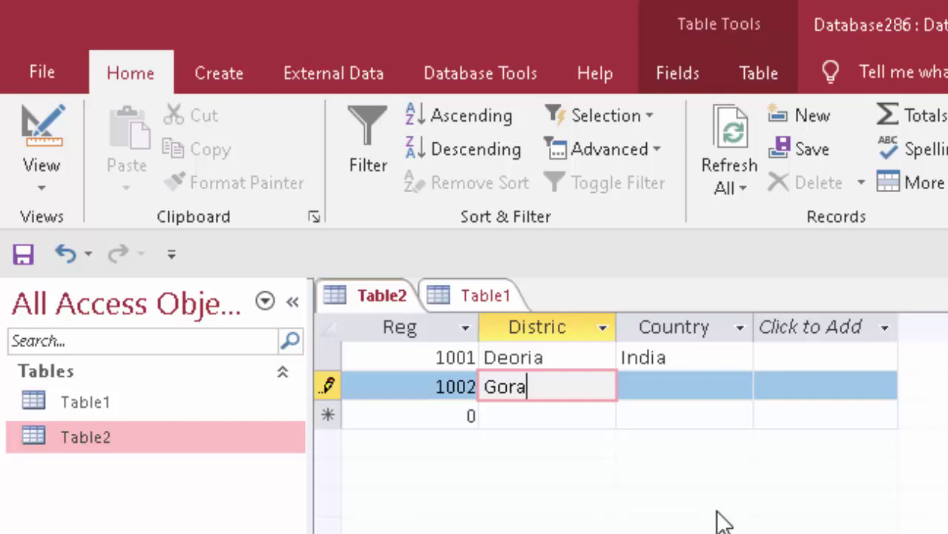
pyautogui.write('khpur')
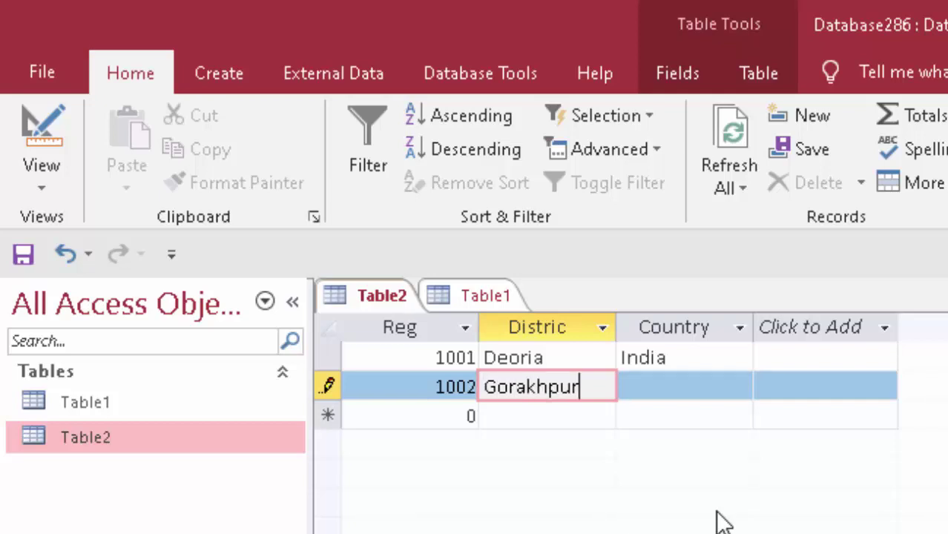
pyautogui.press('Tab')
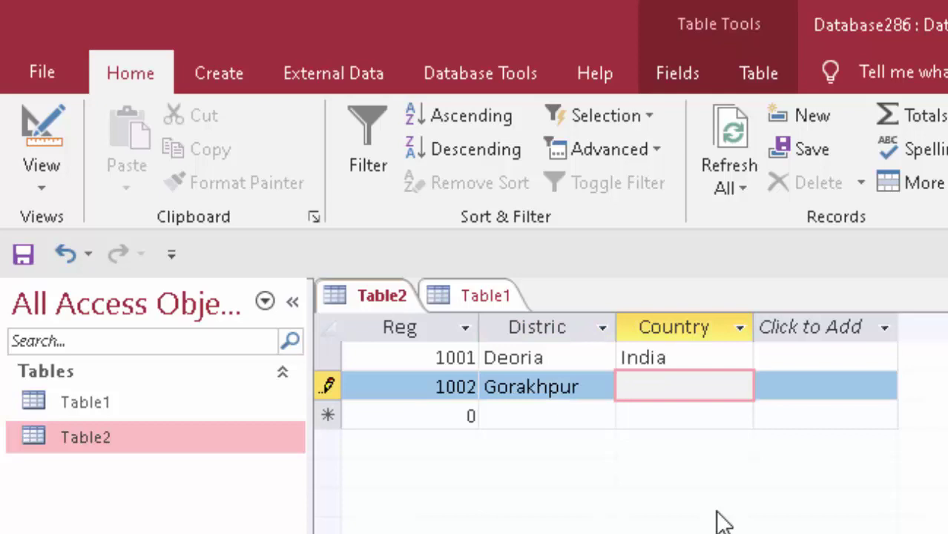
pyautogui.write('ndia')
pyautogui.press('Tab')
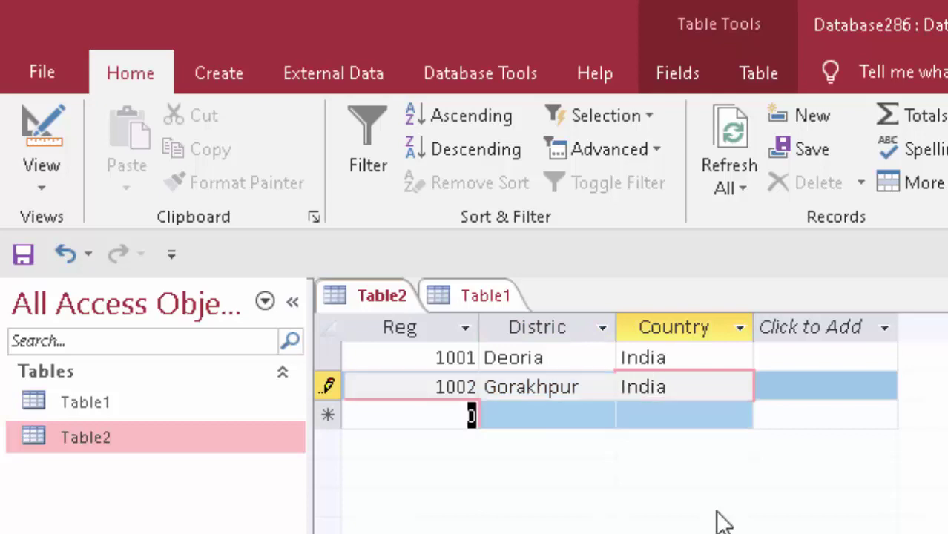
# Step: Enter records 1003 Kanpur India and 1004 Lucknow India in Table2
pyautogui.write('1003')
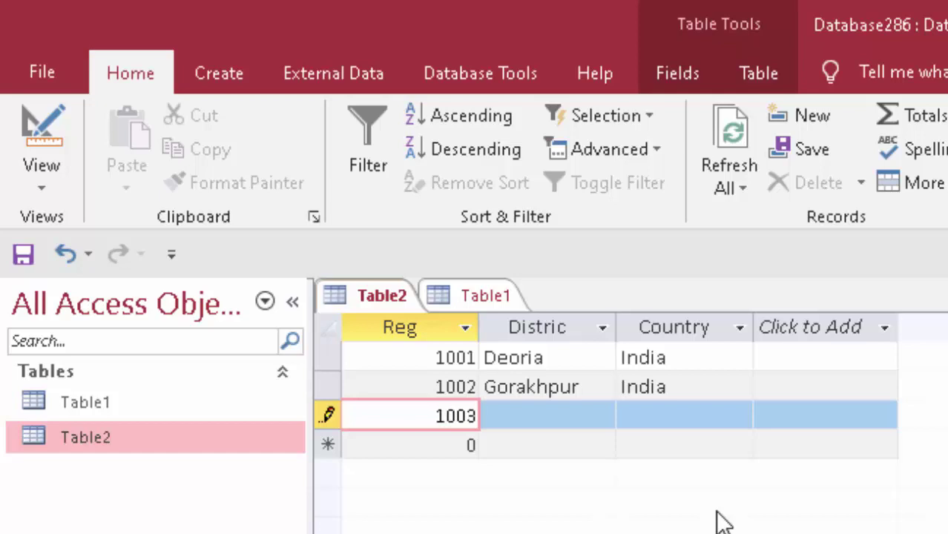
pyautogui.press('Tab')
pyautogui.write('Kan')
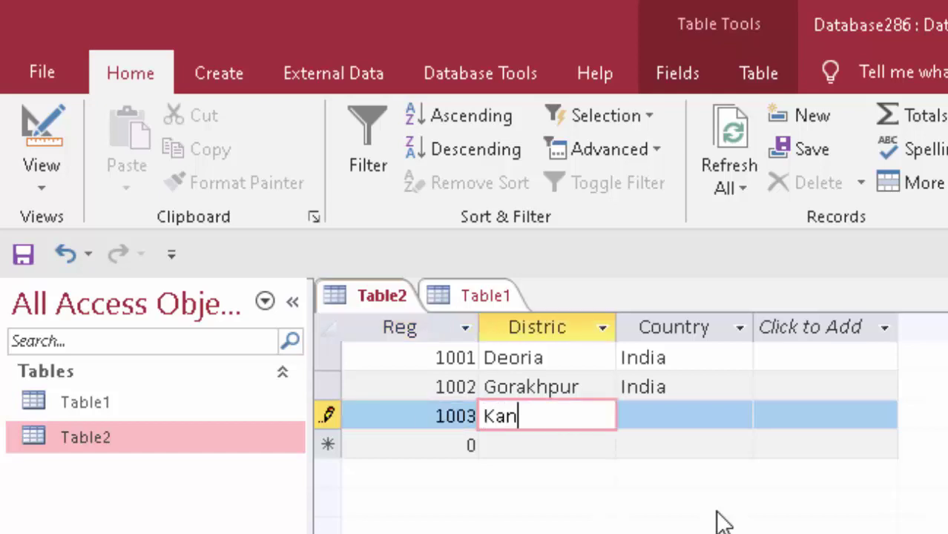
pyautogui.write('pur')
pyautogui.press('Tab')
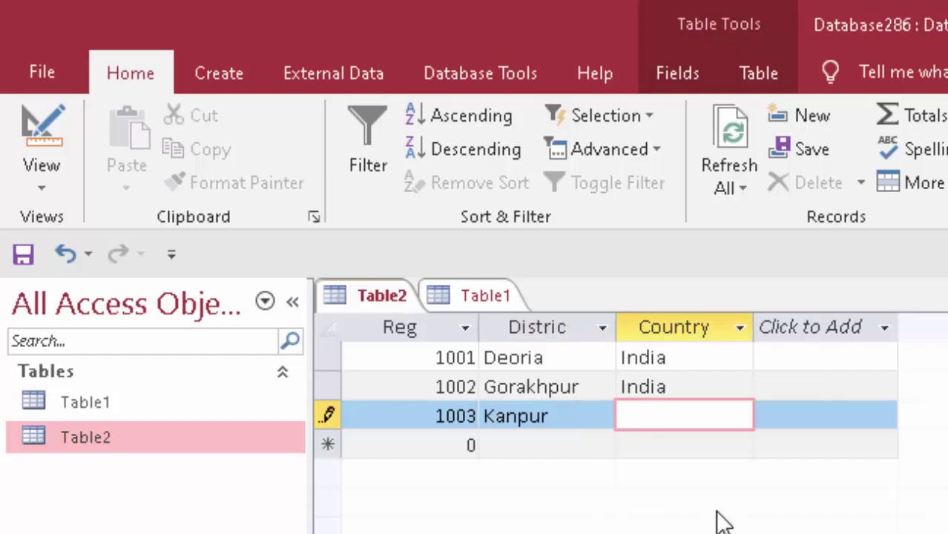
pyautogui.press('Tab')
pyautogui.write('1004')
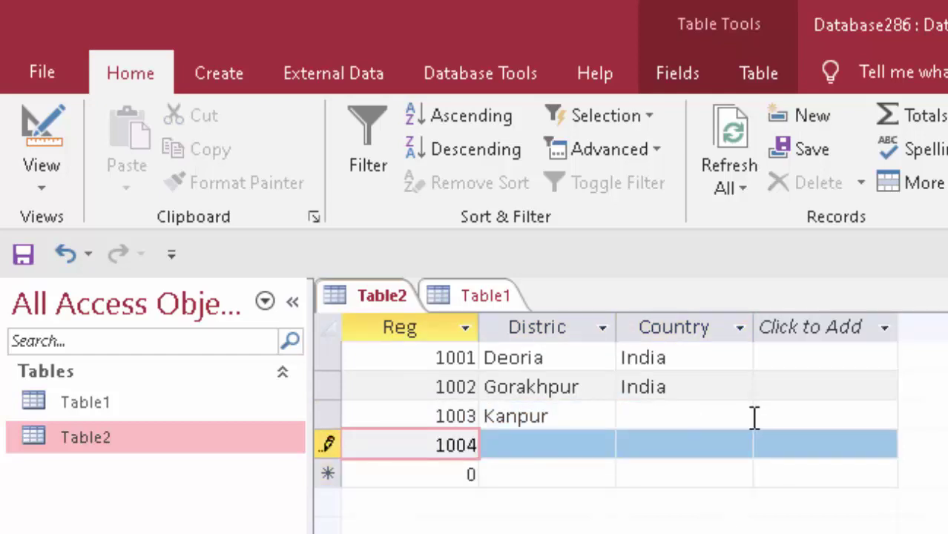
pyautogui.click(647, 419)
pyautogui.write('In')
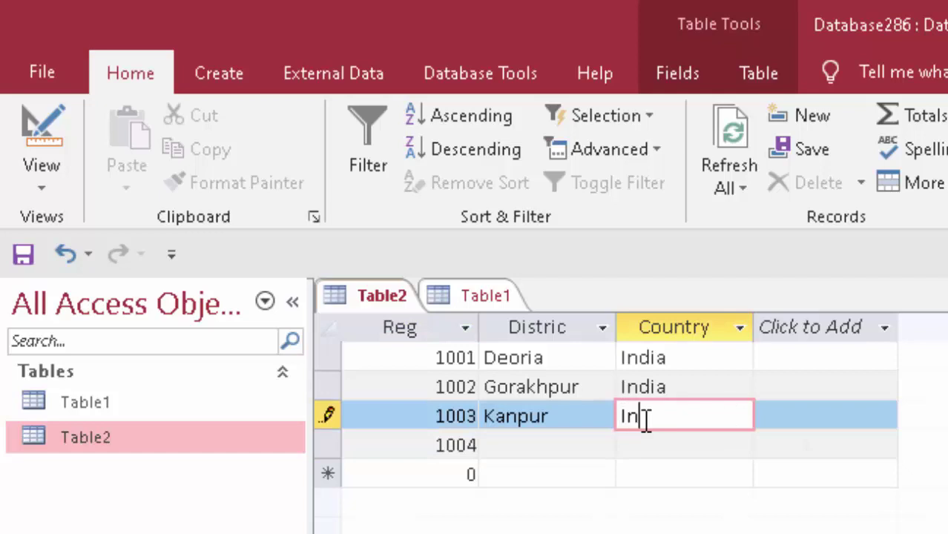
pyautogui.write('dia')
pyautogui.press('Tab')
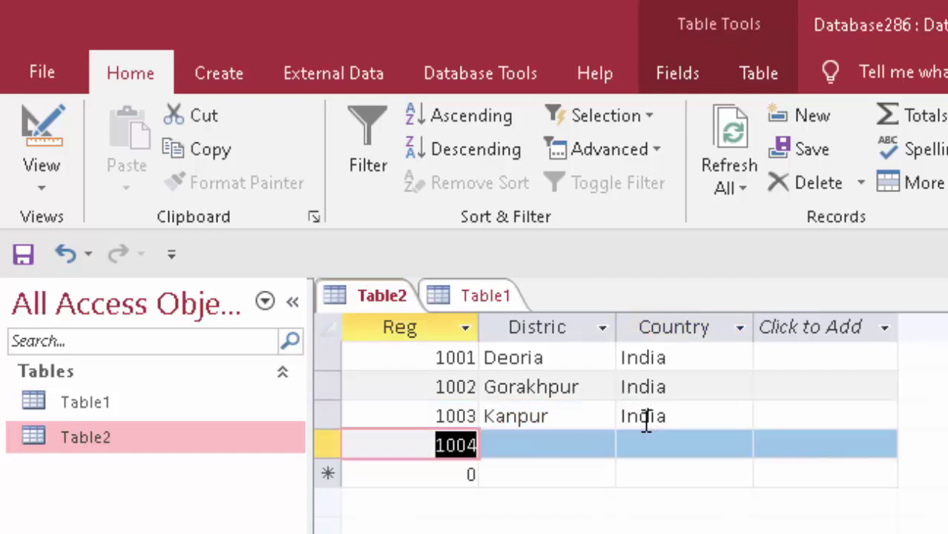
pyautogui.click(599, 450)
pyautogui.write('Luck')
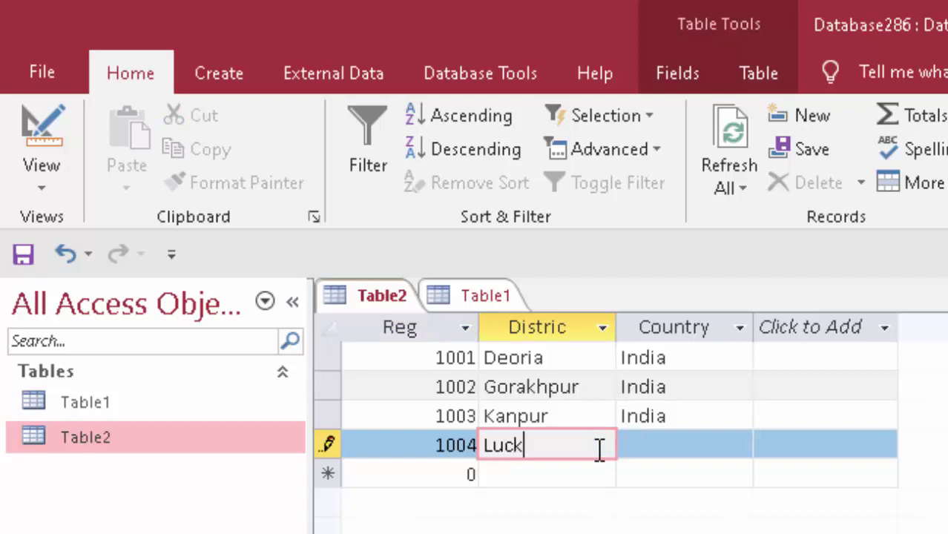
pyautogui.write('now')
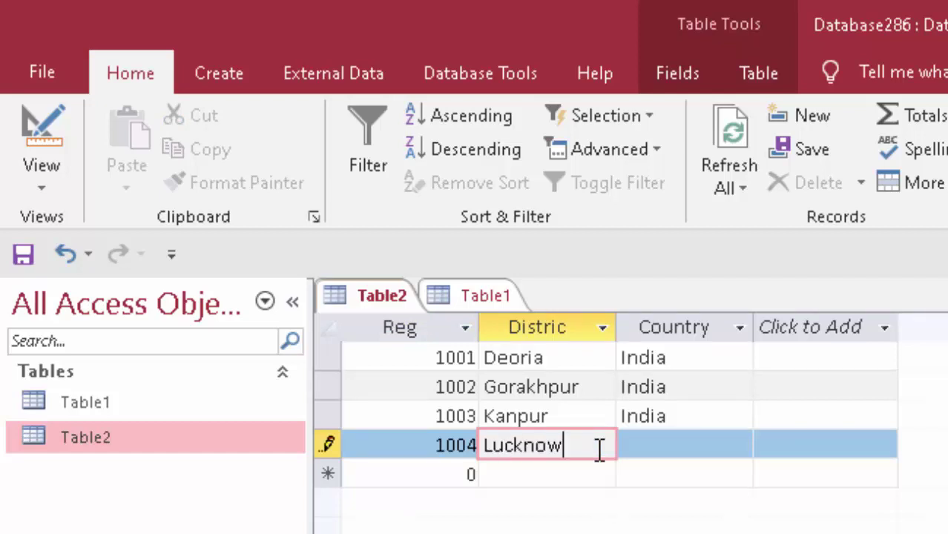
pyautogui.click(682, 438)
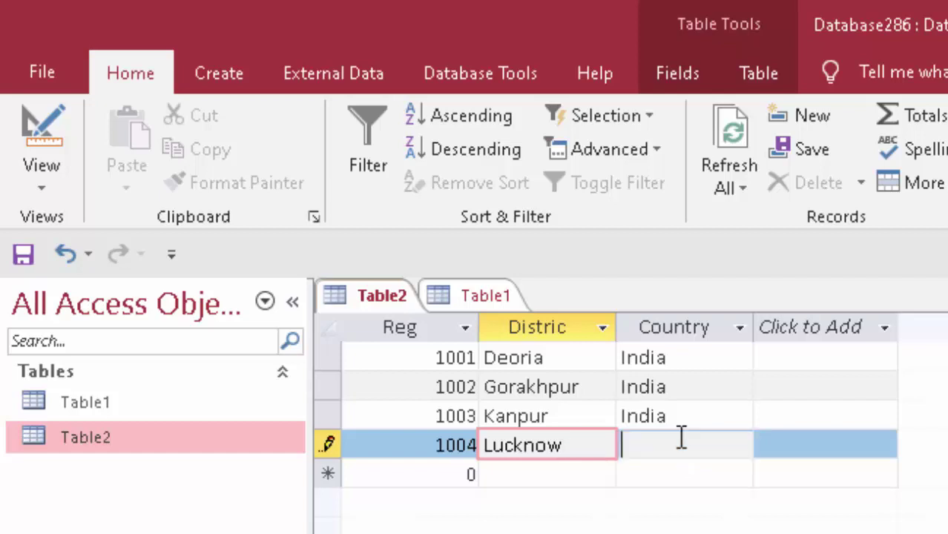
pyautogui.write('Indi')
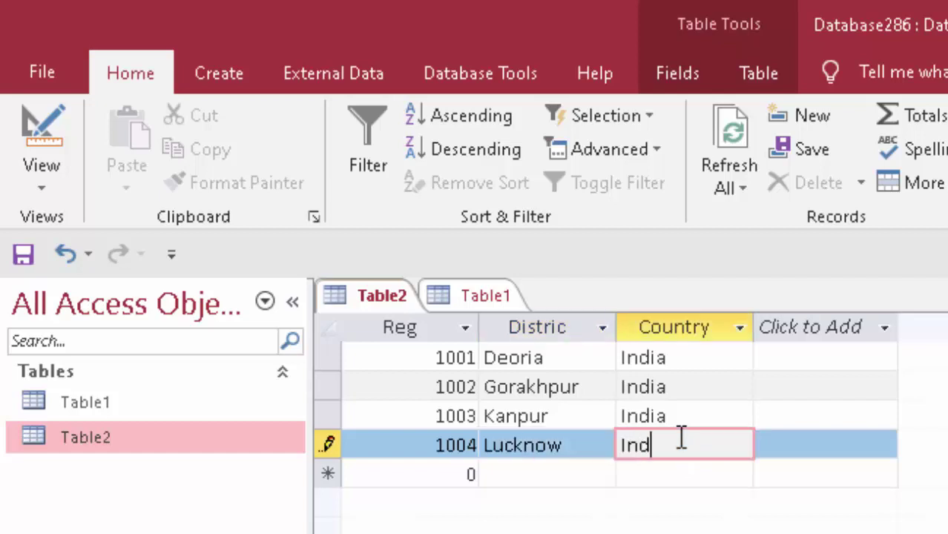
pyautogui.write('a')
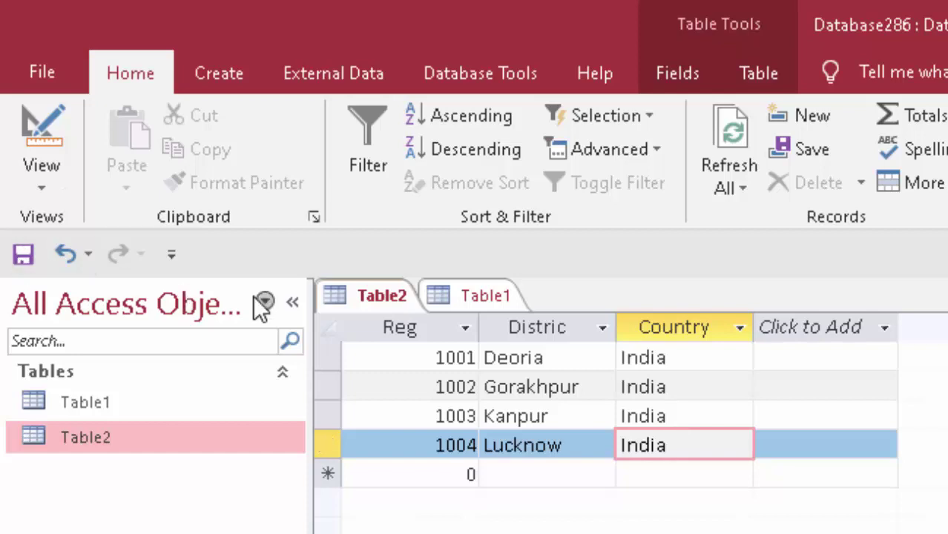
# Step: Close the Table1 and Table2 documents
pyautogui.rightClick(466, 296)
pyautogui.click(528, 359)
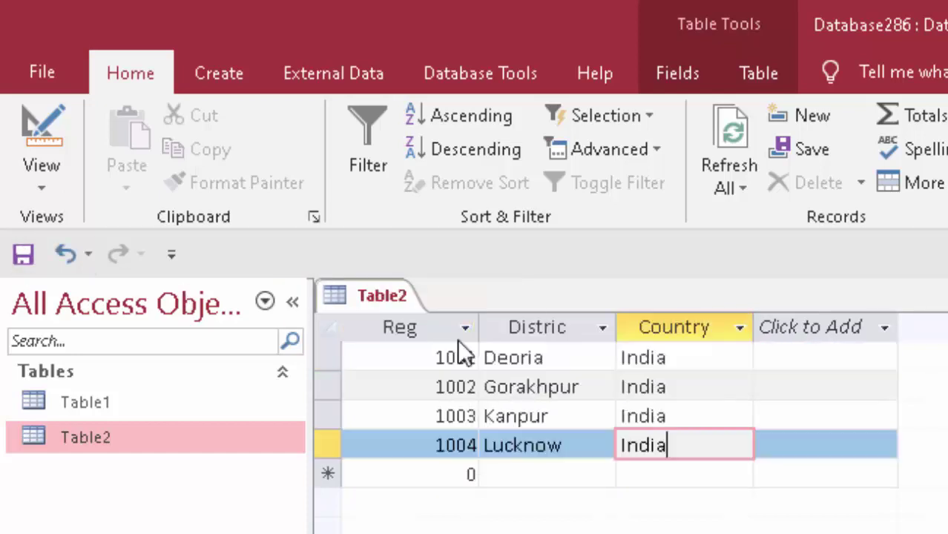
pyautogui.rightClick(387, 296)
pyautogui.click(446, 351)
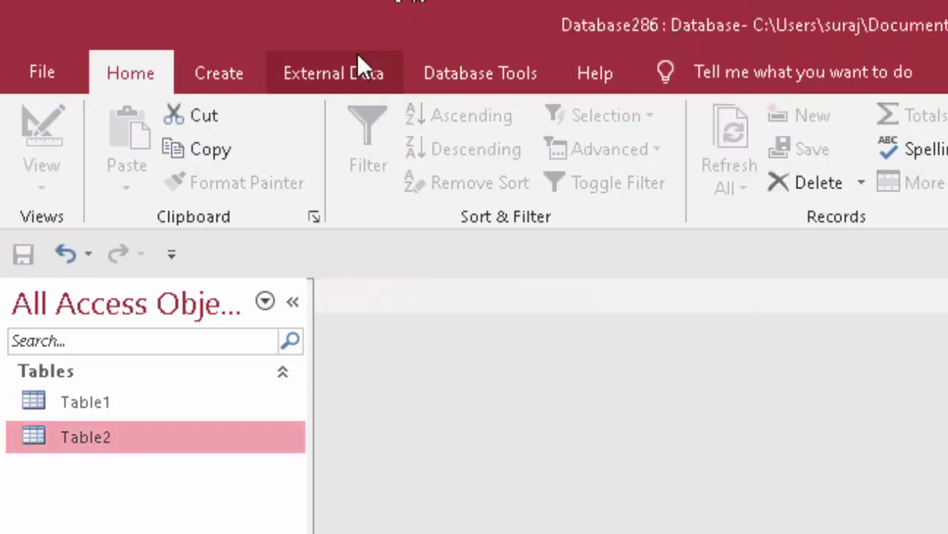
# Step: Start a Query Design on Table1 and make it an Append query targeting Table2
pyautogui.click(228, 69)
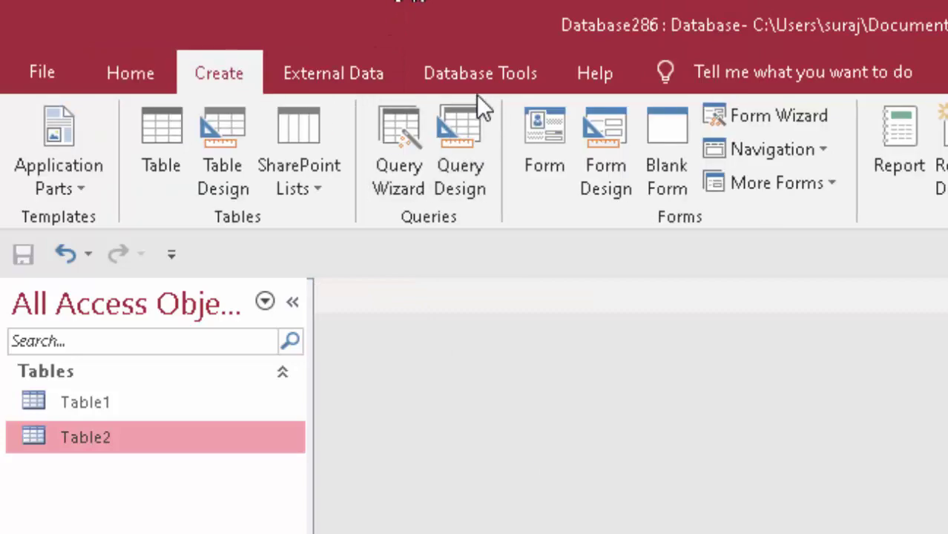
pyautogui.click(474, 119)
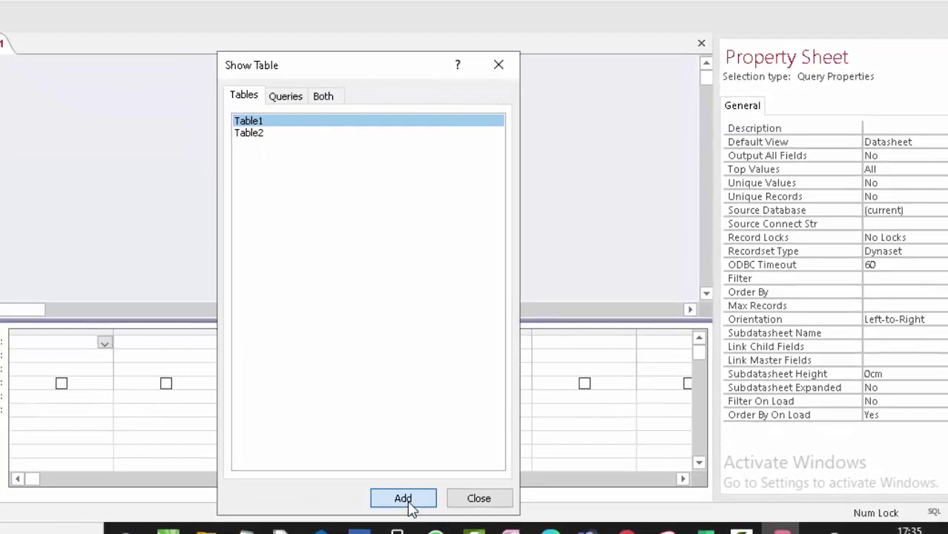
pyautogui.click(486, 530)
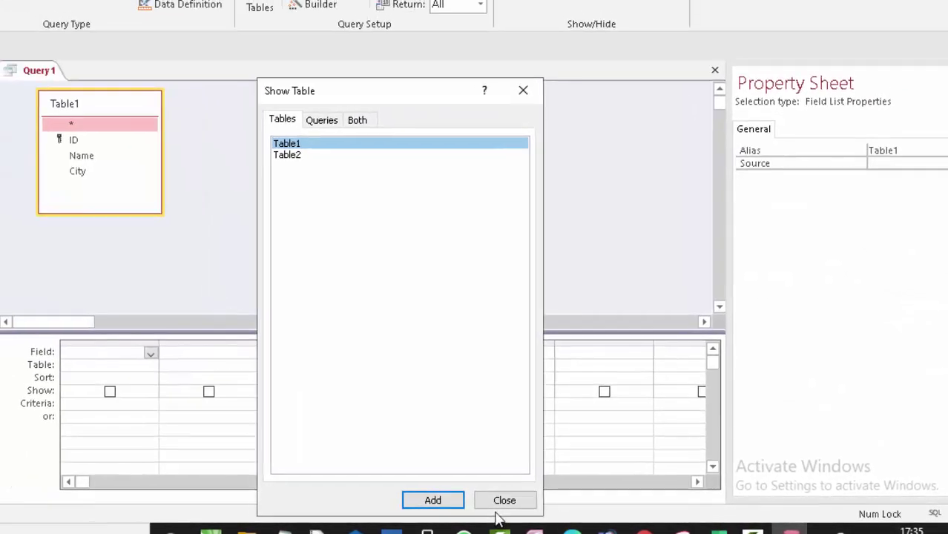
pyautogui.click(572, 531)
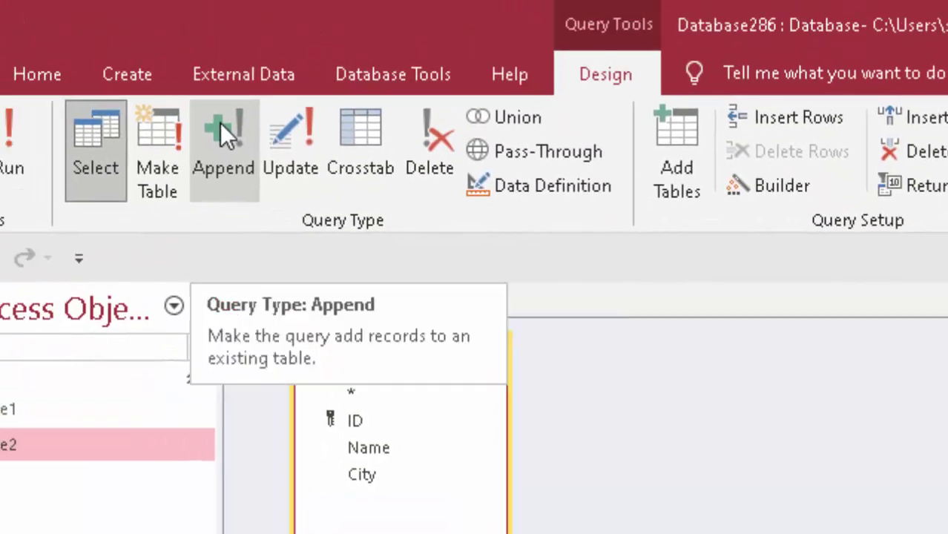
pyautogui.click(192, 93)
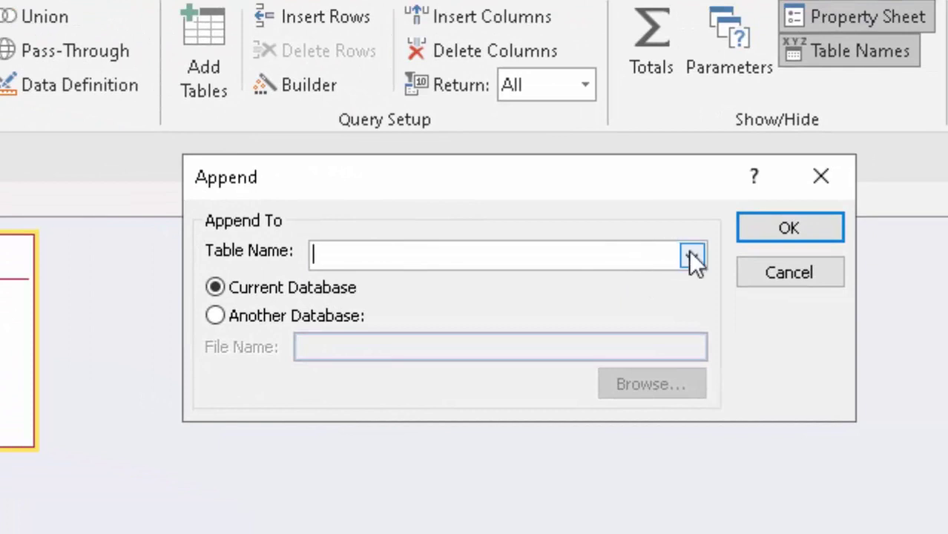
pyautogui.click(689, 256)
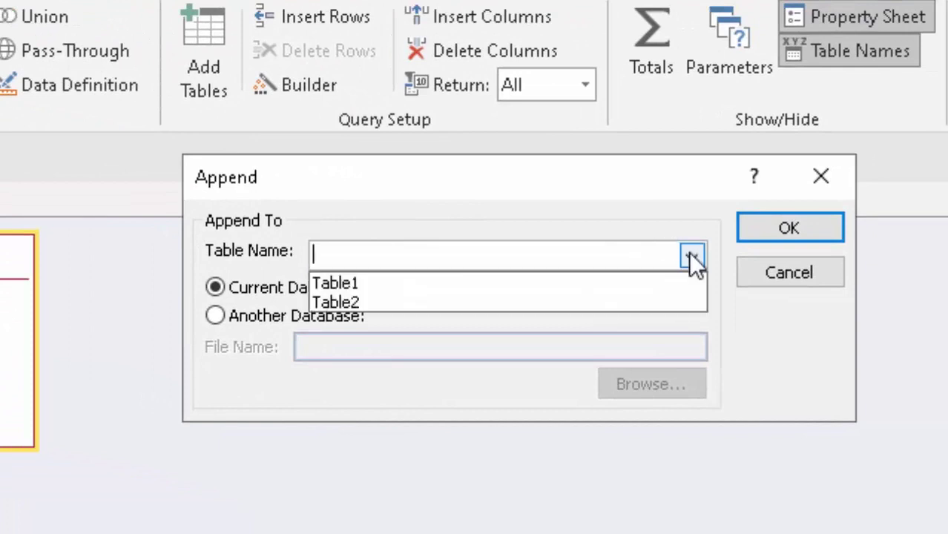
pyautogui.click(620, 302)
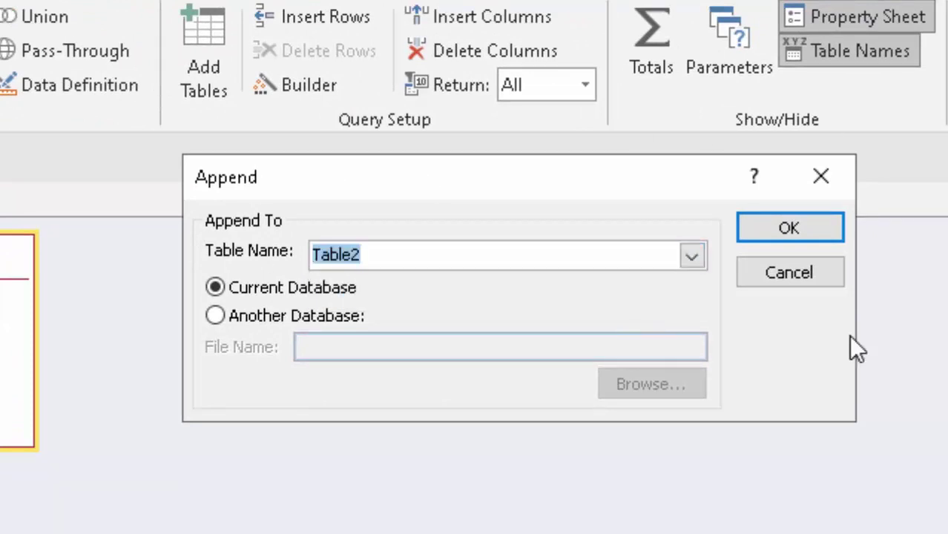
# Step: Confirm Table2 as the destination and add Table1's ID, Name and City to the grid
pyautogui.click(789, 228)
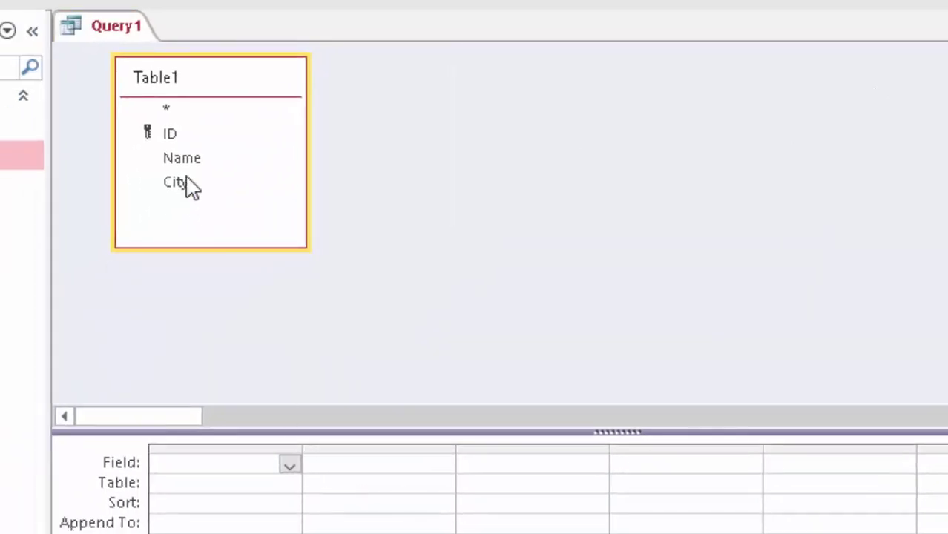
pyautogui.doubleClick(207, 89)
pyautogui.moveTo(201, 135); pyautogui.dragTo(221, 462)
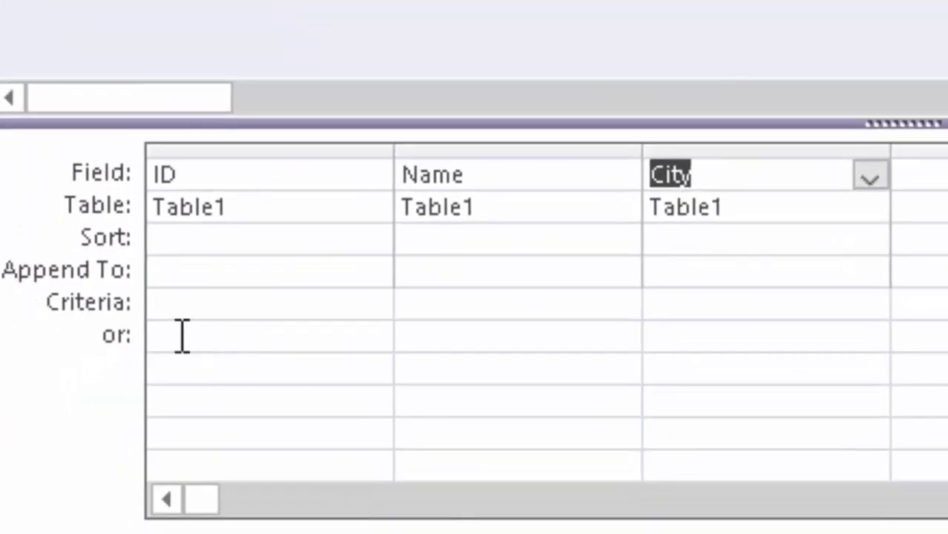
# Step: In the Append To row, map ID to Reg, Name to Distric, City to Country
pyautogui.click(186, 271)
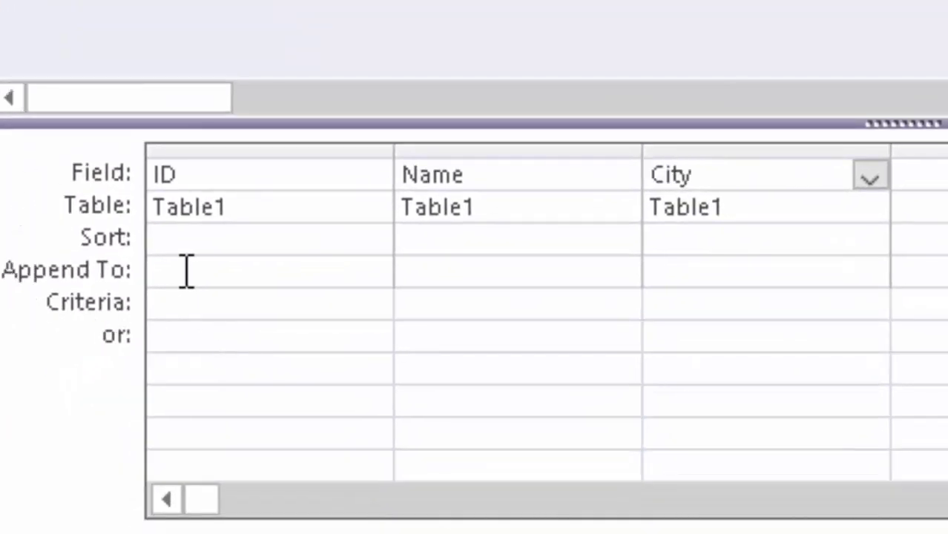
pyautogui.click(382, 274)
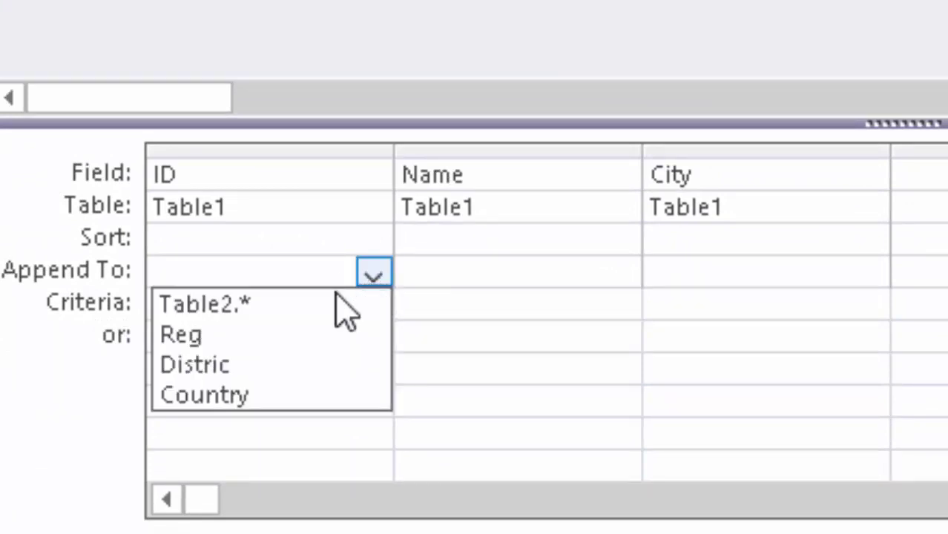
pyautogui.click(306, 338)
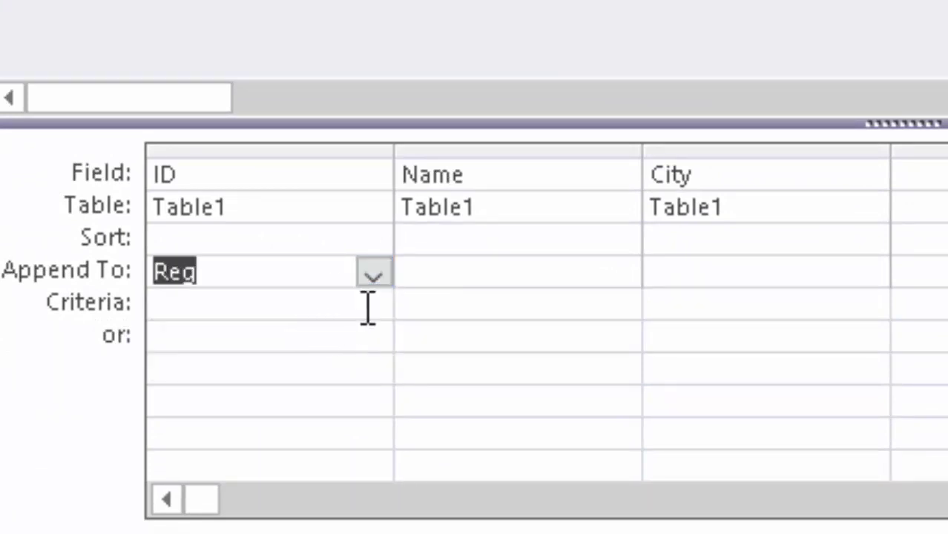
pyautogui.click(454, 274)
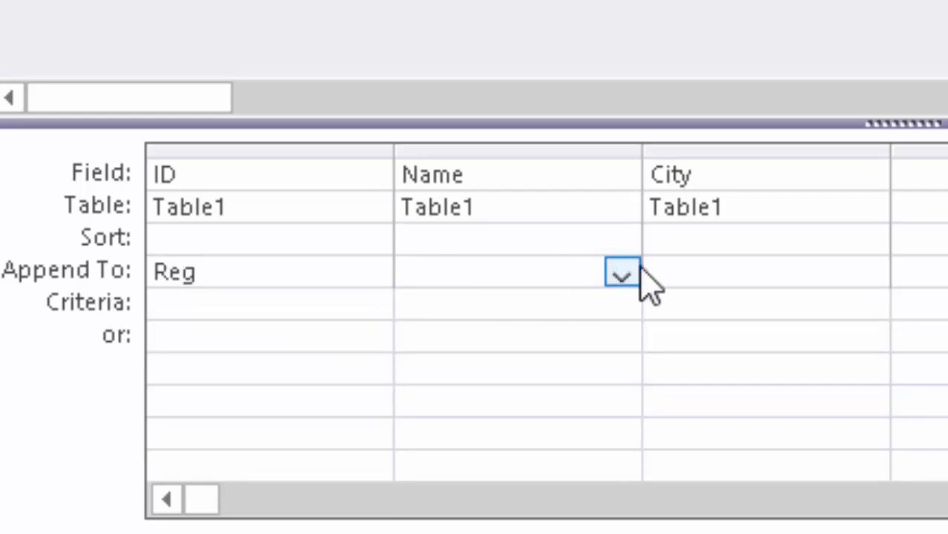
pyautogui.click(623, 275)
pyautogui.click(548, 364)
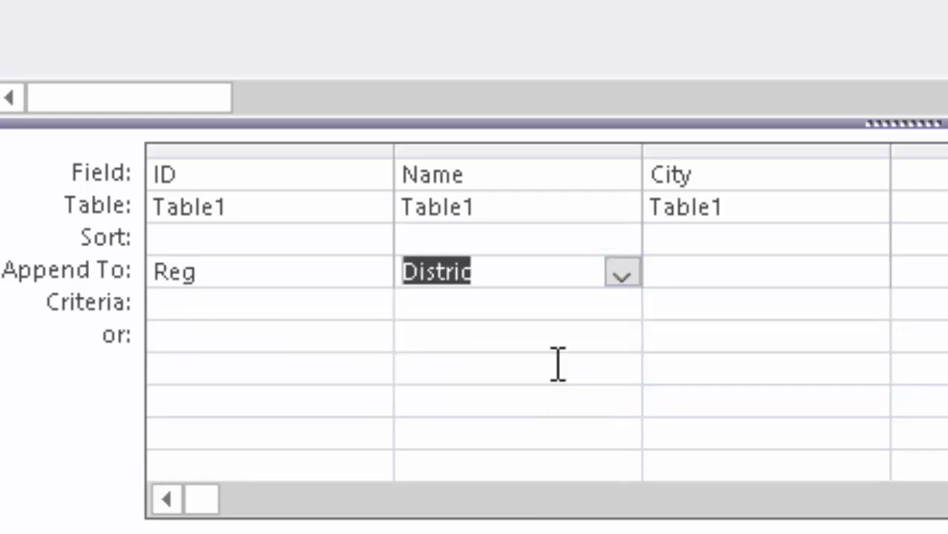
pyautogui.click(730, 279)
pyautogui.click(870, 275)
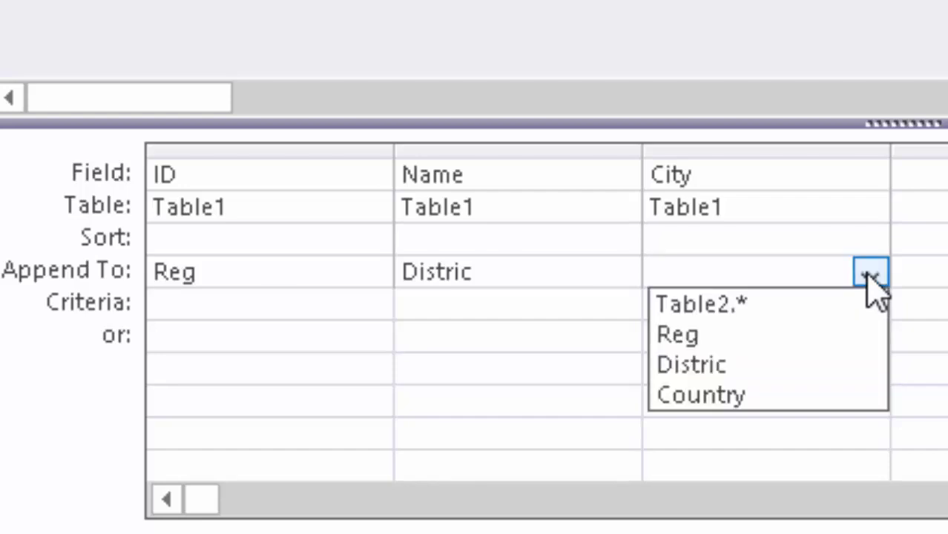
pyautogui.click(798, 395)
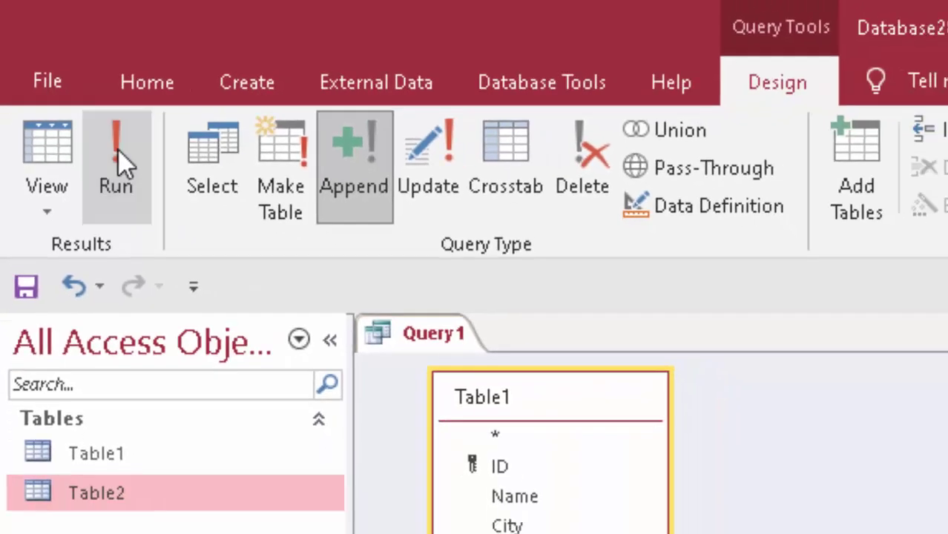
# Step: Run the query to append 4 rows to Table2, save it as Query1, and open Table2
pyautogui.click(156, 200)
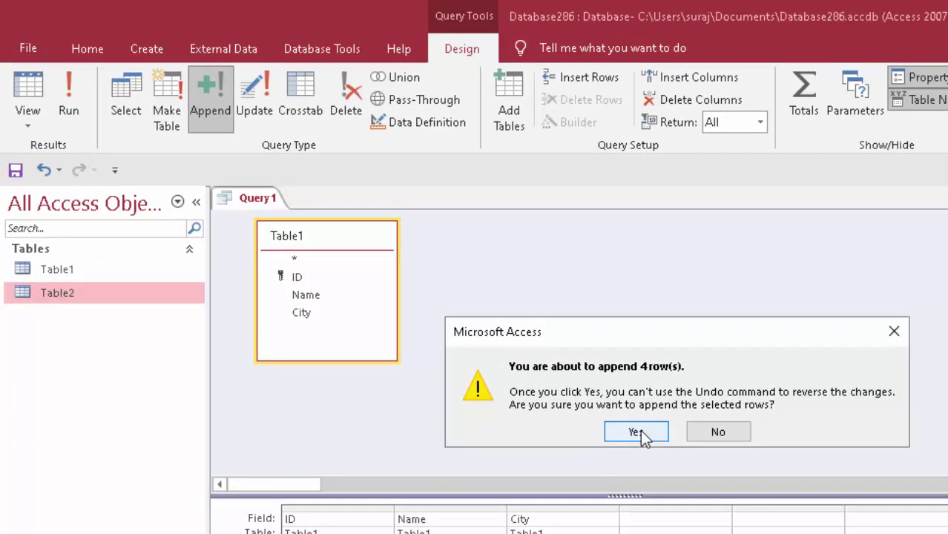
pyautogui.click(642, 430)
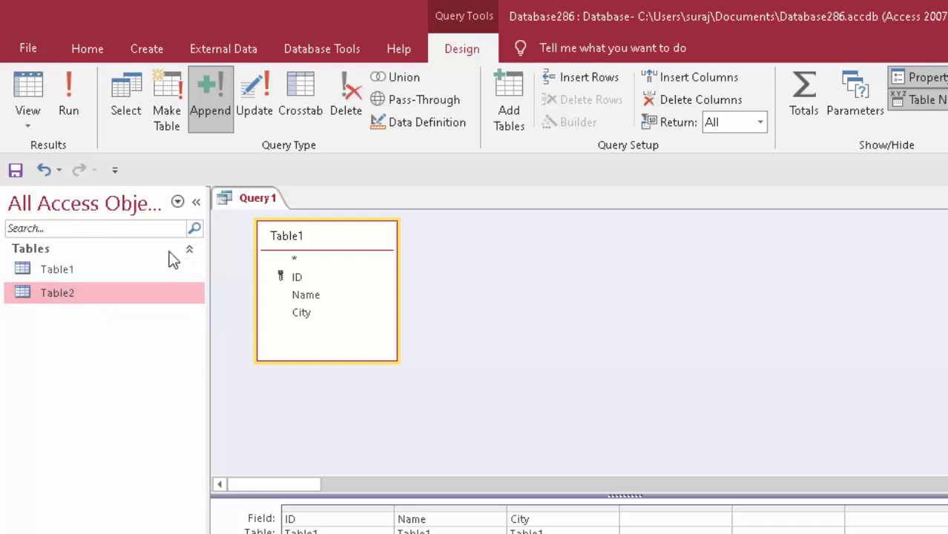
pyautogui.rightClick(245, 198)
pyautogui.click(287, 211)
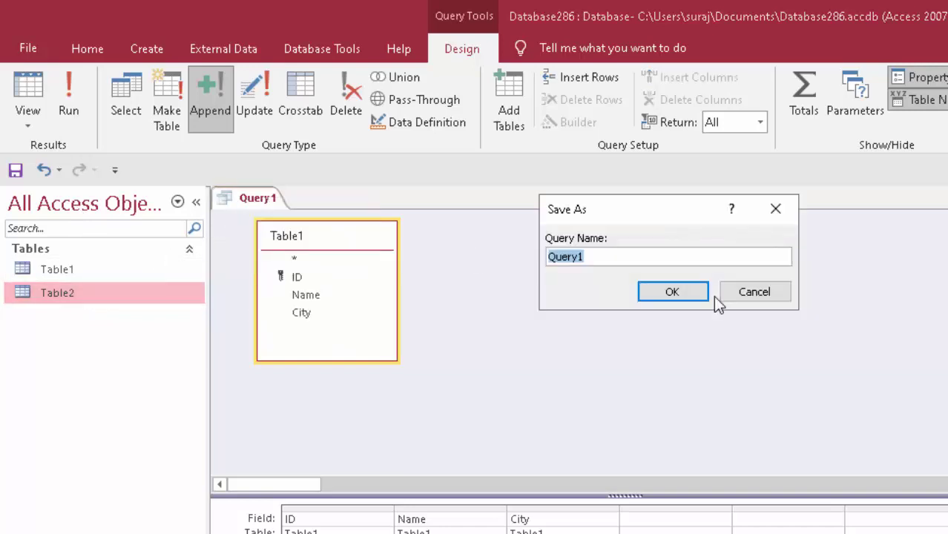
pyautogui.click(671, 289)
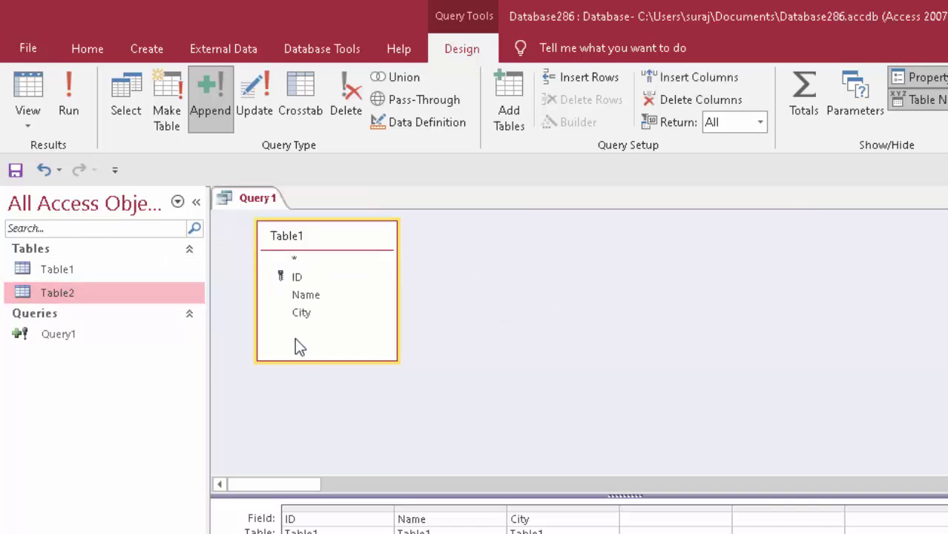
pyautogui.doubleClick(78, 297)
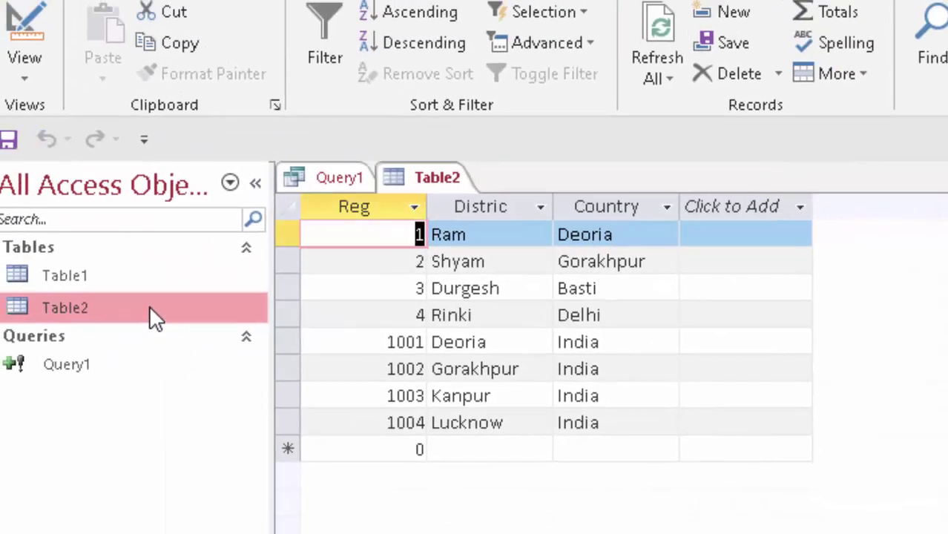
# Step: Open Table1 and Table2 side by side to compare Table1's four rows with Table2's appended rows
pyautogui.click(140, 248)
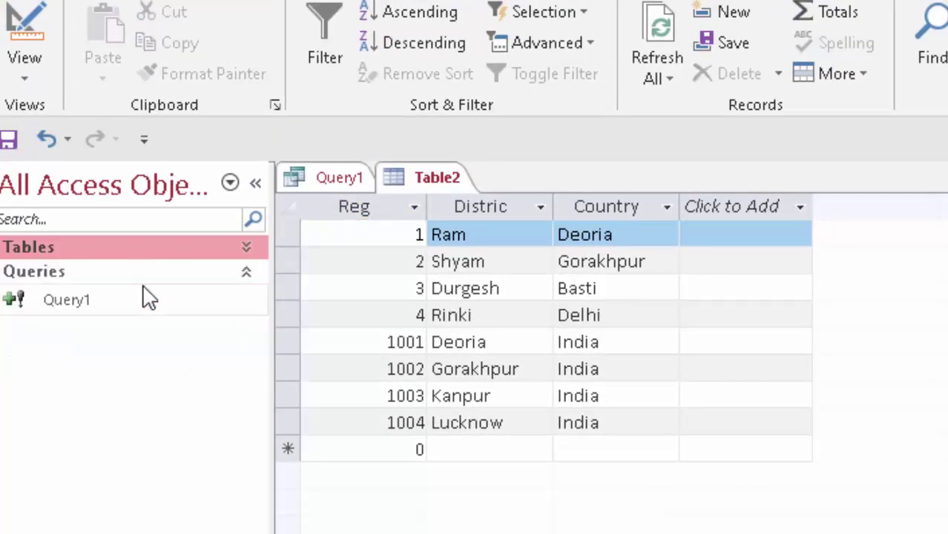
pyautogui.click(246, 247)
pyautogui.click(102, 283)
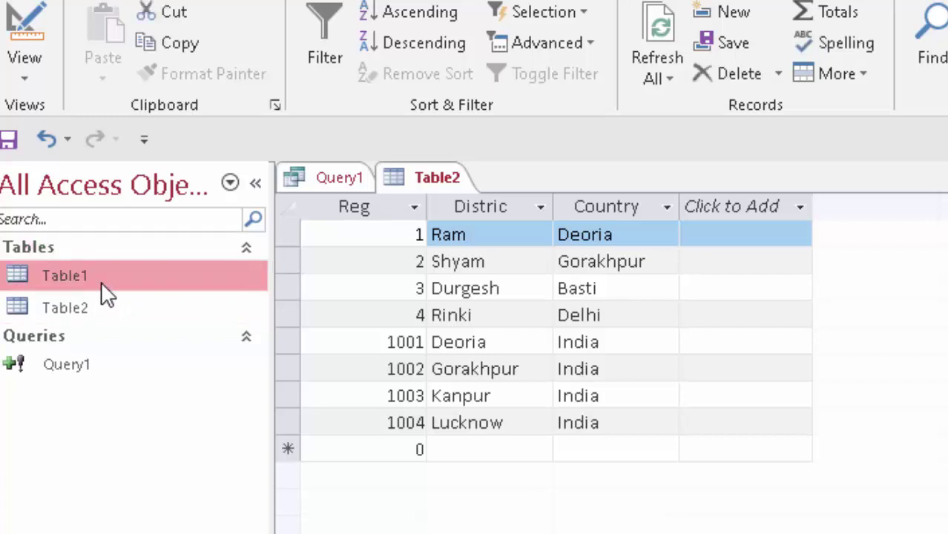
pyautogui.doubleClick(102, 284)
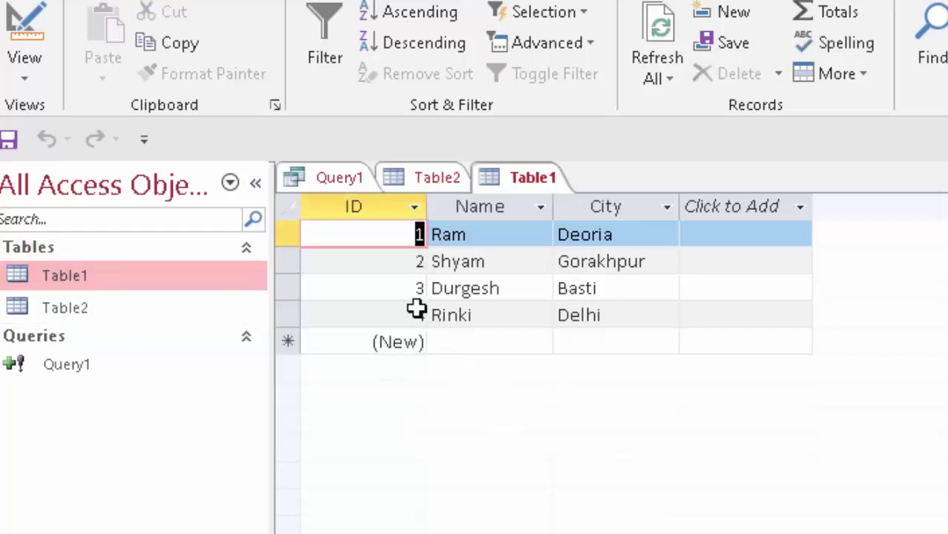
pyautogui.doubleClick(151, 319)
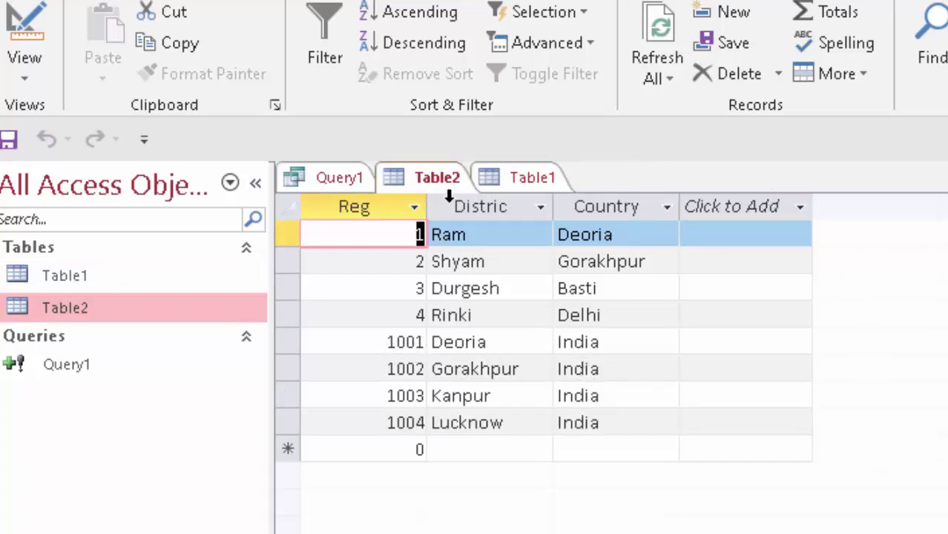
# Step: Close the Query1, Table2 and Table1 tabs, then reopen Table2 alone with its eight records
pyautogui.rightClick(322, 178)
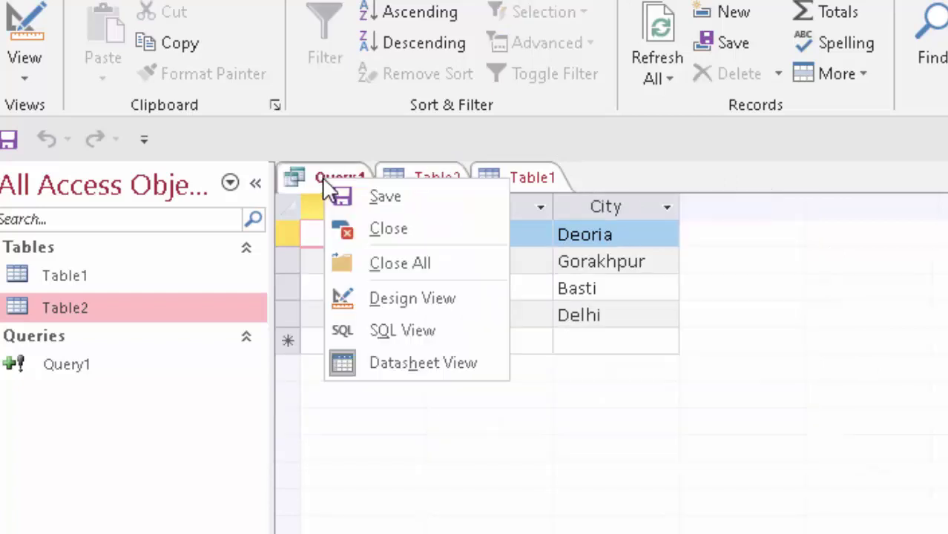
pyautogui.click(383, 202)
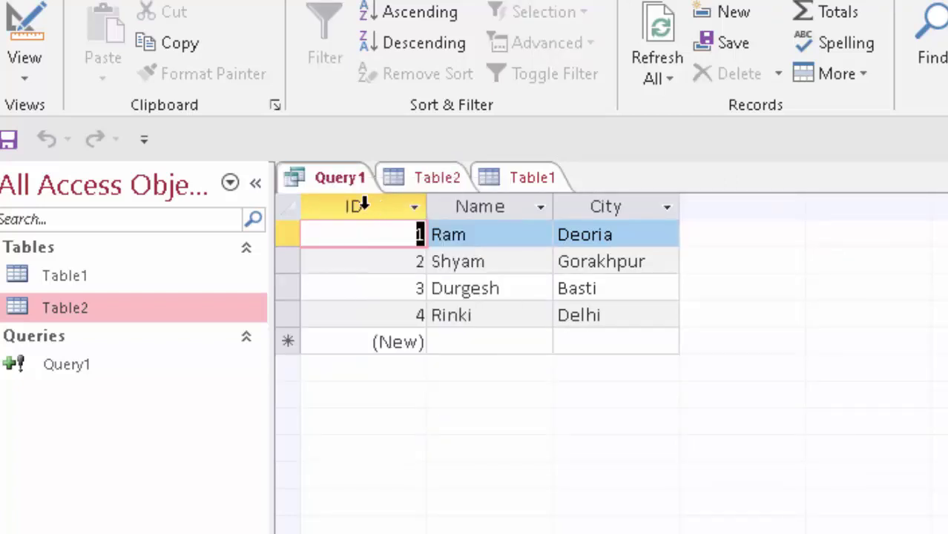
pyautogui.rightClick(312, 177)
pyautogui.click(390, 235)
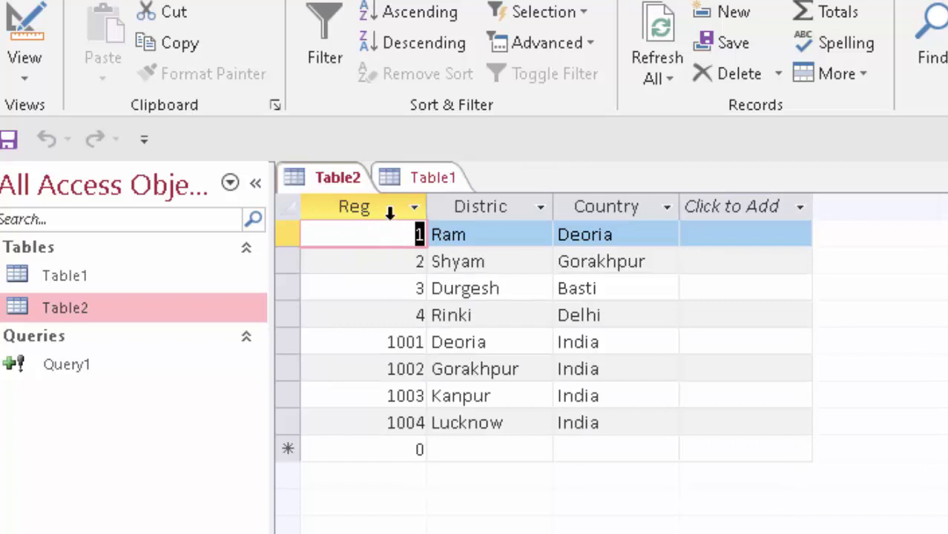
pyautogui.rightClick(351, 179)
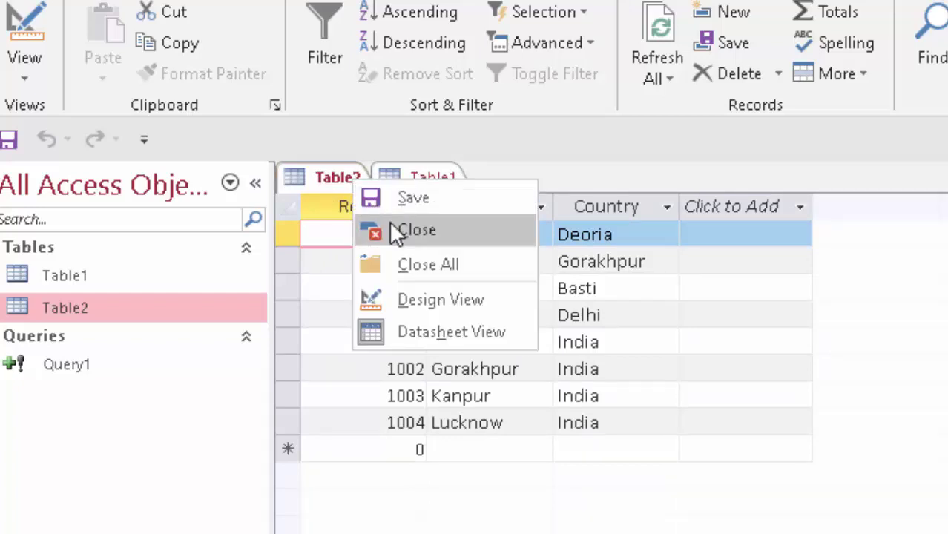
pyautogui.click(389, 222)
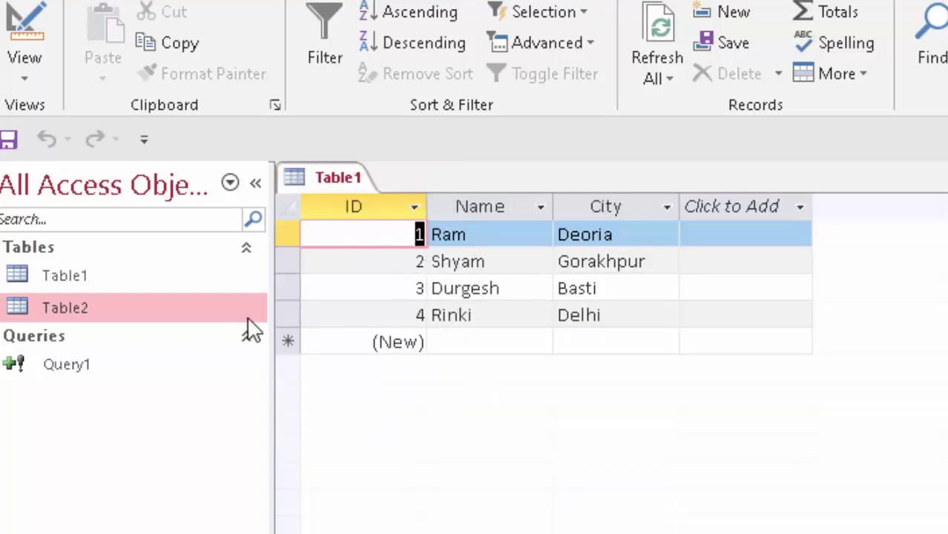
pyautogui.rightClick(325, 170)
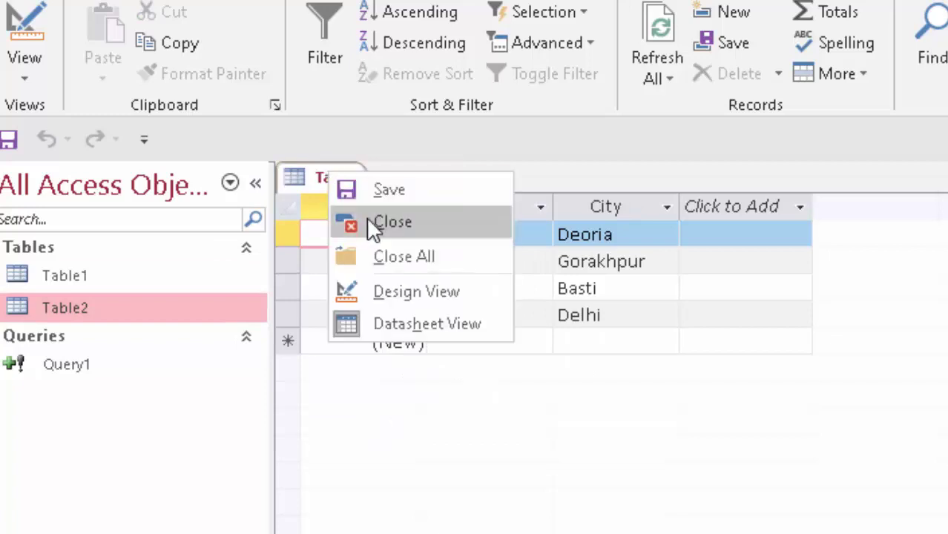
pyautogui.click(366, 219)
pyautogui.doubleClick(154, 304)
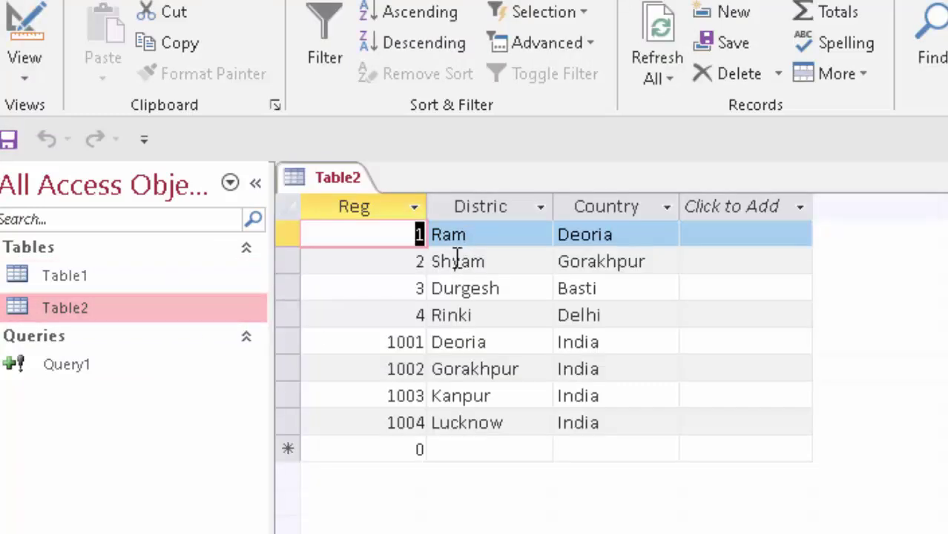